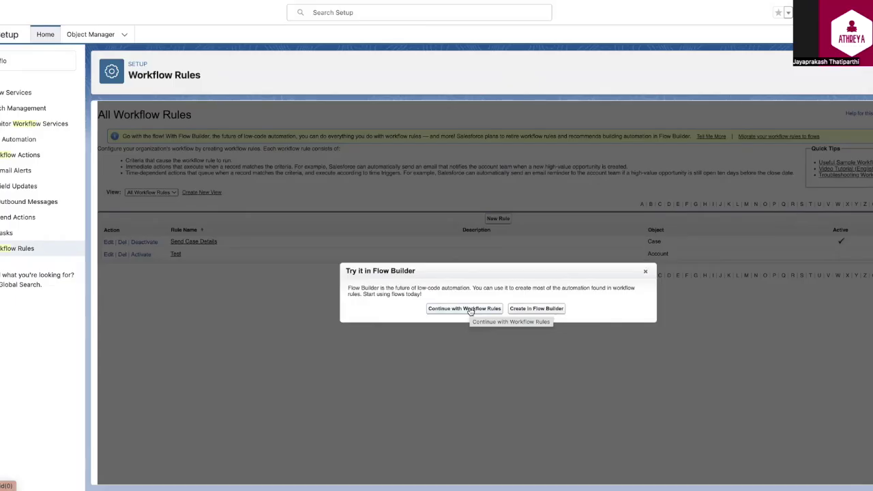
Step: Continue with Workflow Rules and start a new workflow rule for the Candidate object
click(470, 311)
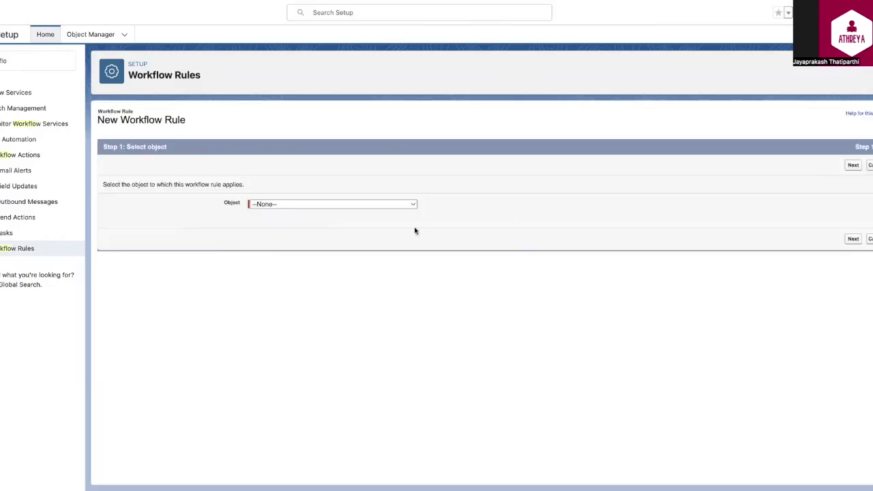
click(367, 204)
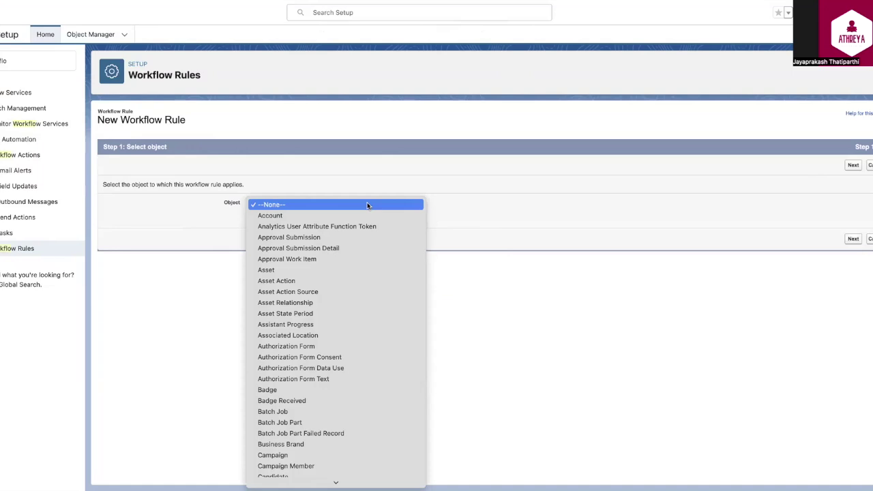
text(can)
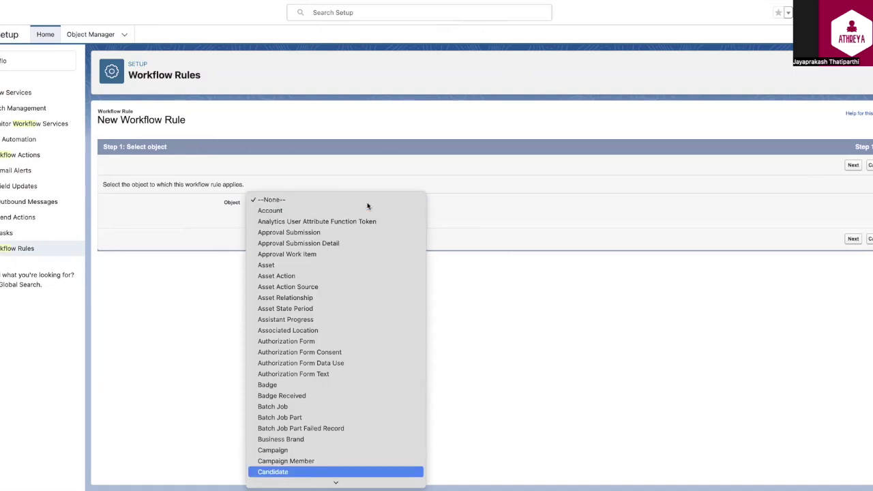
key(Return)
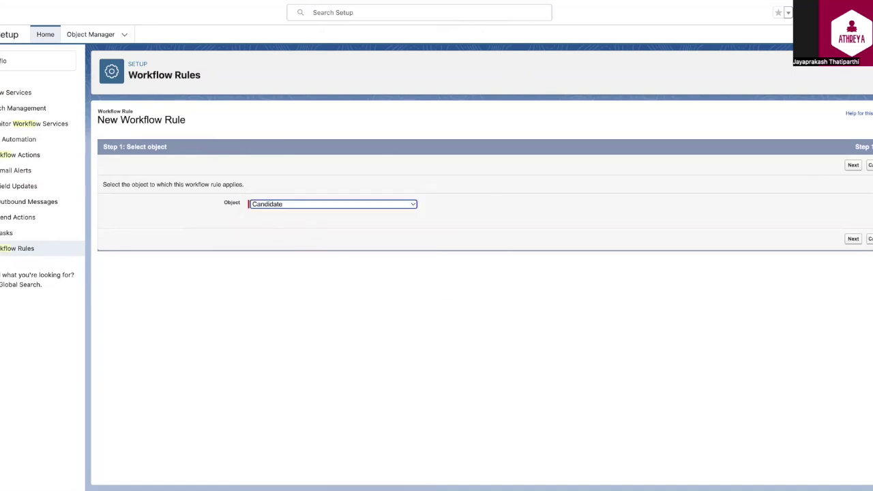
click(853, 239)
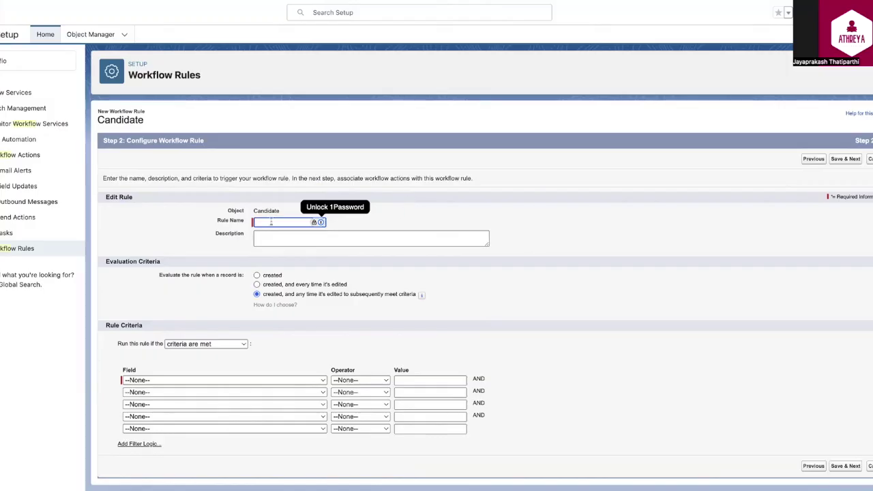
Step: Name the rule "Assign Senior Experienced Candidate to a Recruiter" and have it evaluated only when a record is created
text(Assign Senior)
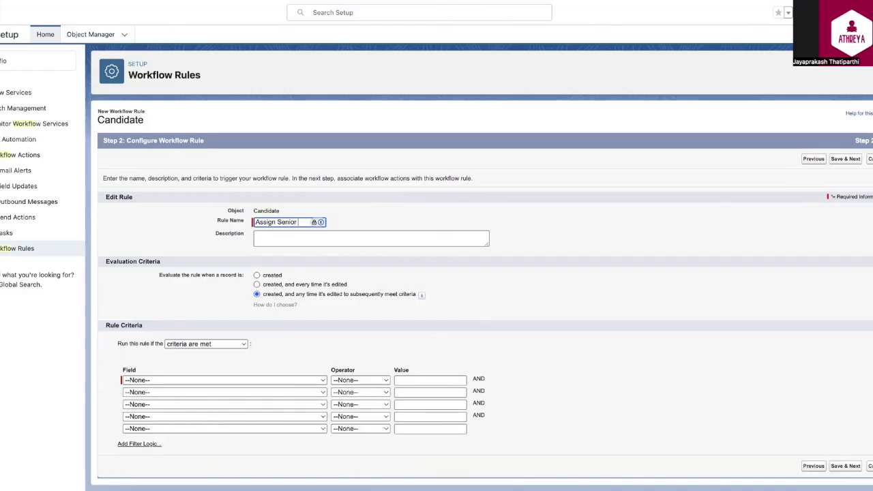
text( Experienced Candidate to a Recruiter)
click(421, 274)
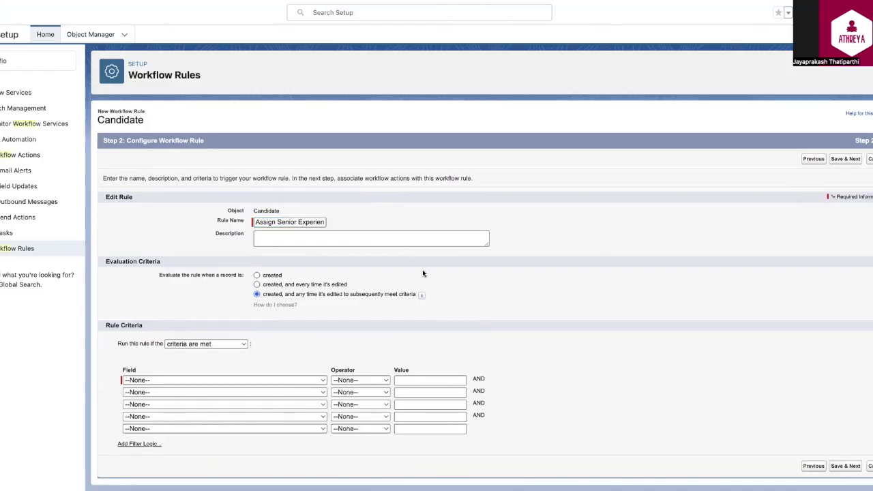
click(257, 276)
Step: Set the rule criteria to Candidate: Experience Level equals Senior or Director, keep "criteria are met", and save the rule
click(230, 379)
scroll(229, 382, down, 10)
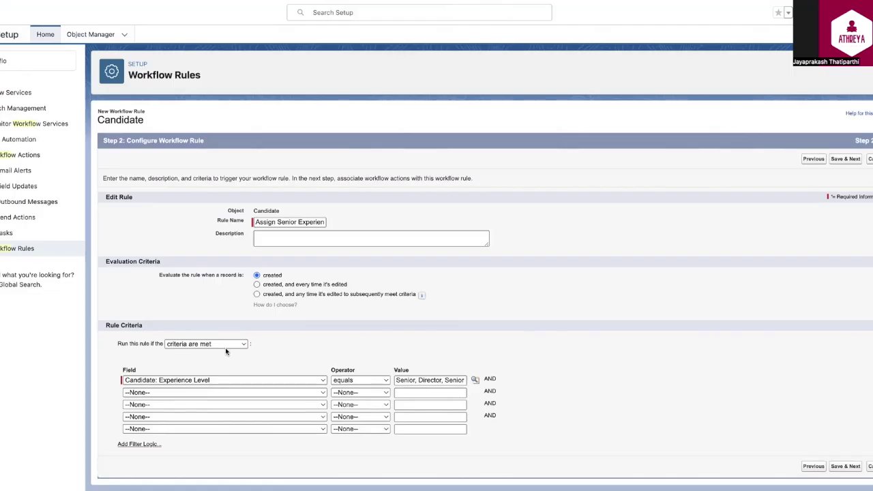
click(242, 345)
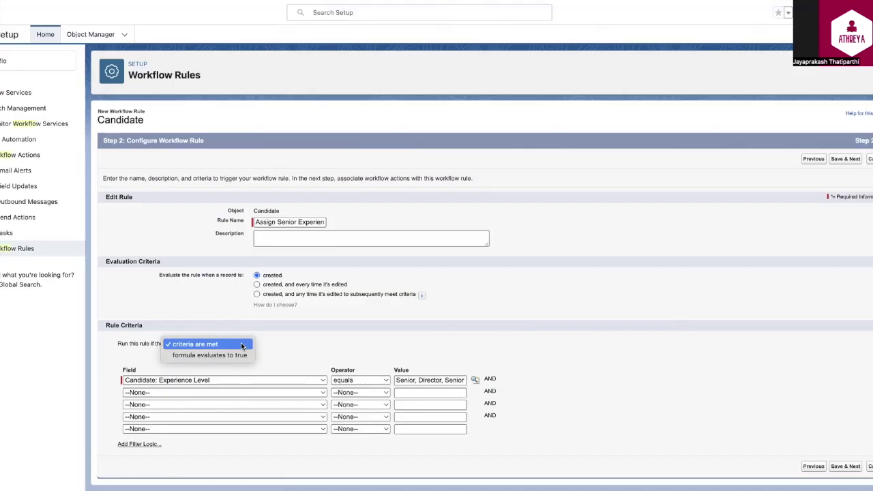
click(304, 336)
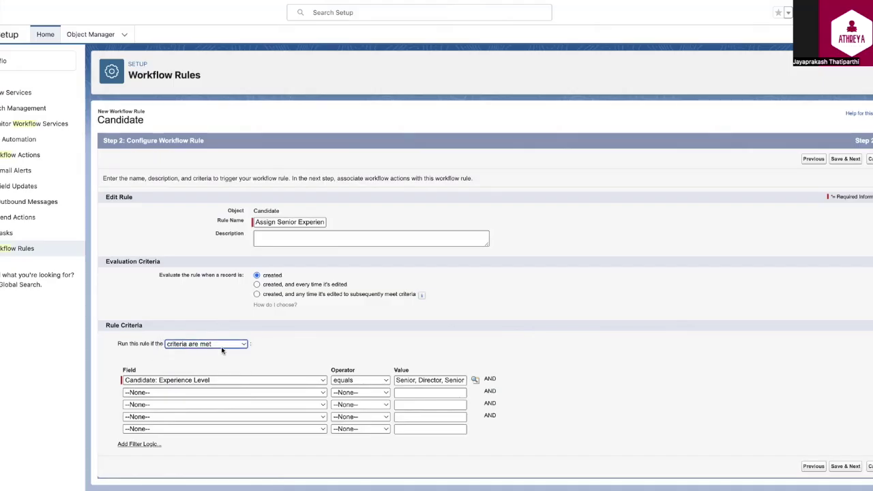
click(846, 466)
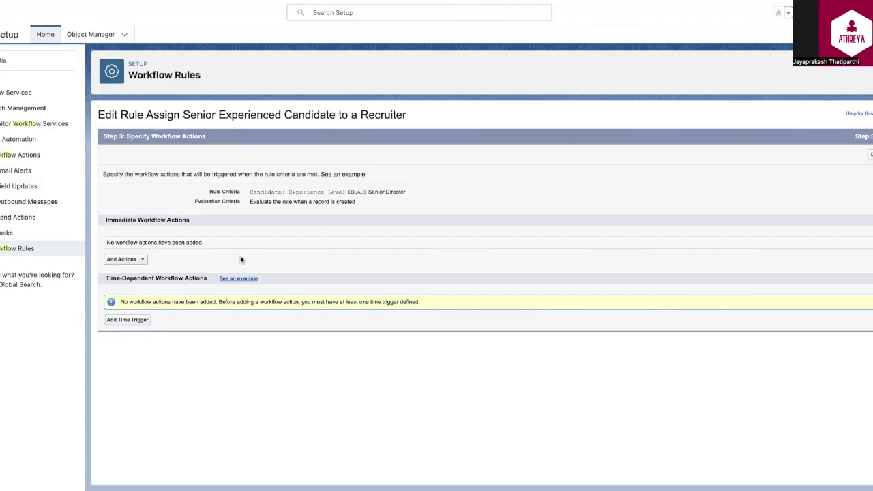
Step: Add an immediate field update action named "Update Recruiter Assignment Field" that targets the Recruiter Assignment field
click(141, 260)
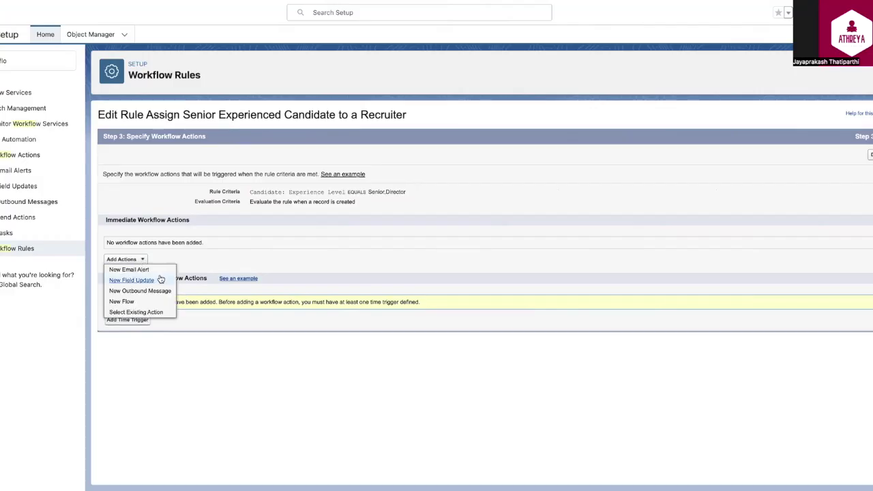
click(150, 281)
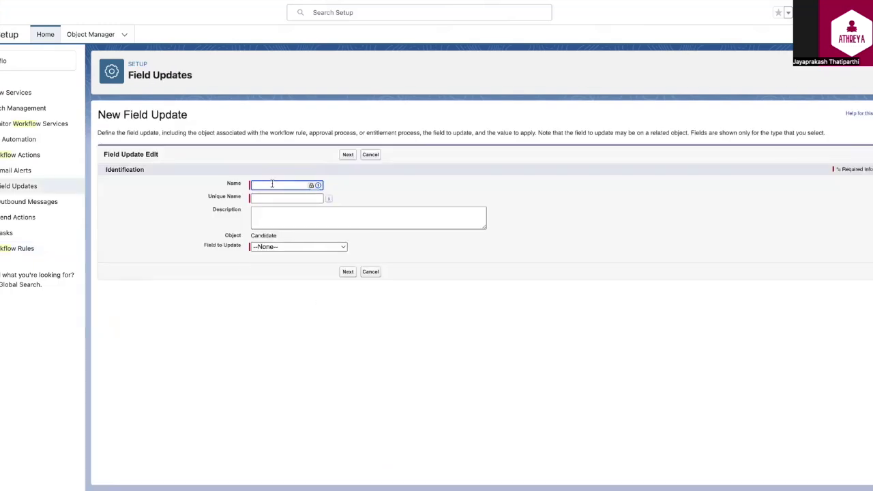
text(Update Recruiter Assignment Field)
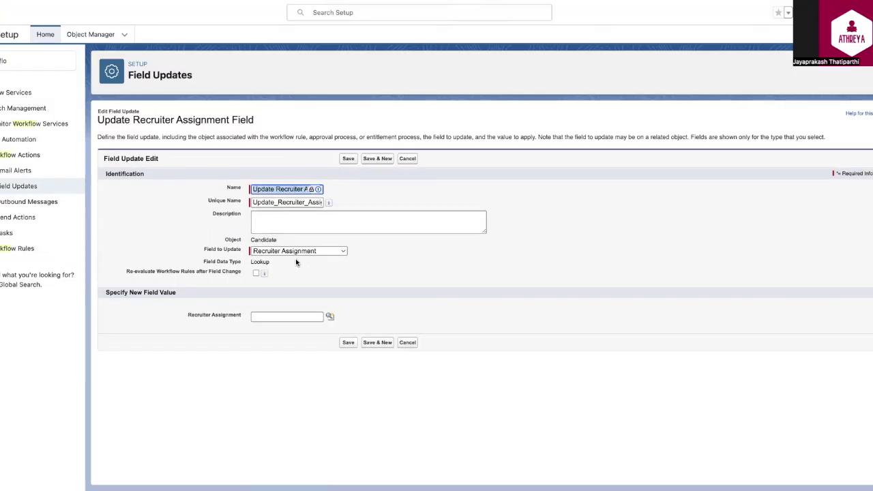
Step: Set the field update's new Recruiter Assignment value to the Trailblazer Tutor user and save the action
drag(203, 262, 265, 263)
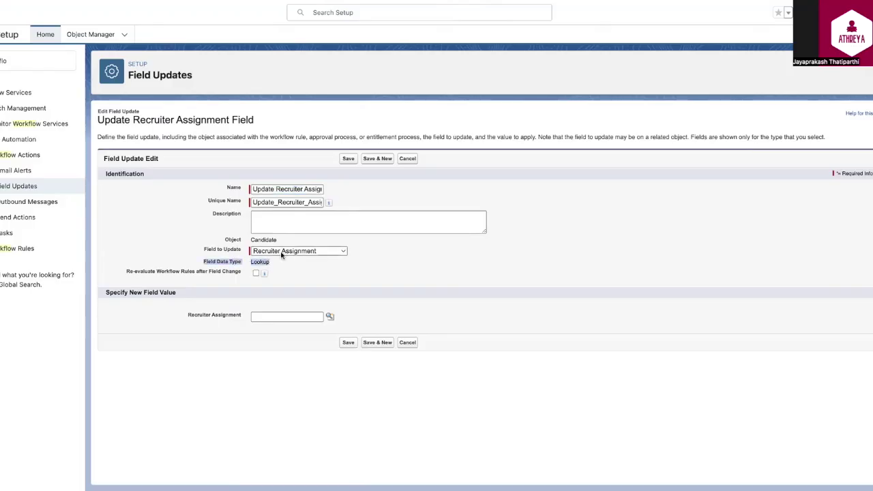
click(298, 265)
drag(126, 272, 240, 275)
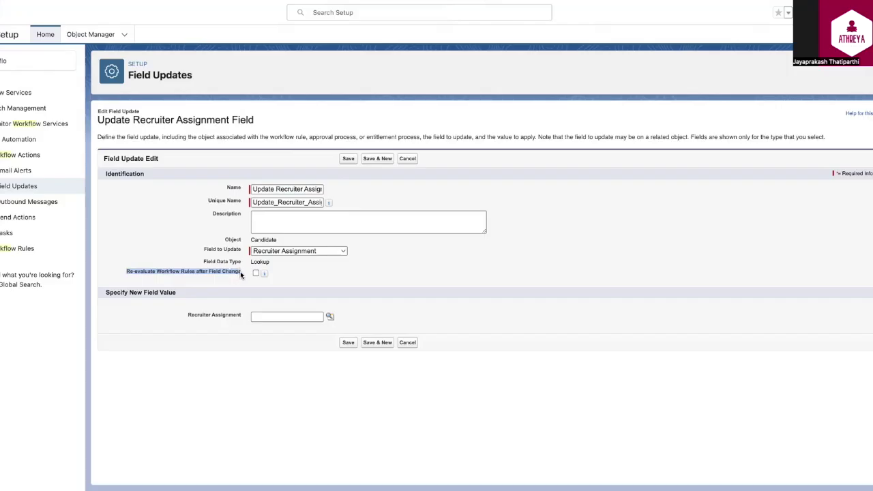
click(308, 275)
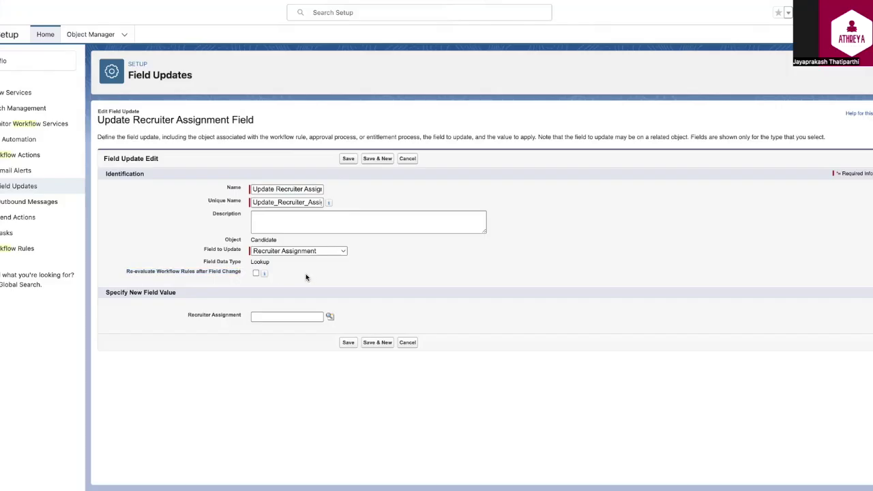
mouse_move(262, 273)
click(270, 318)
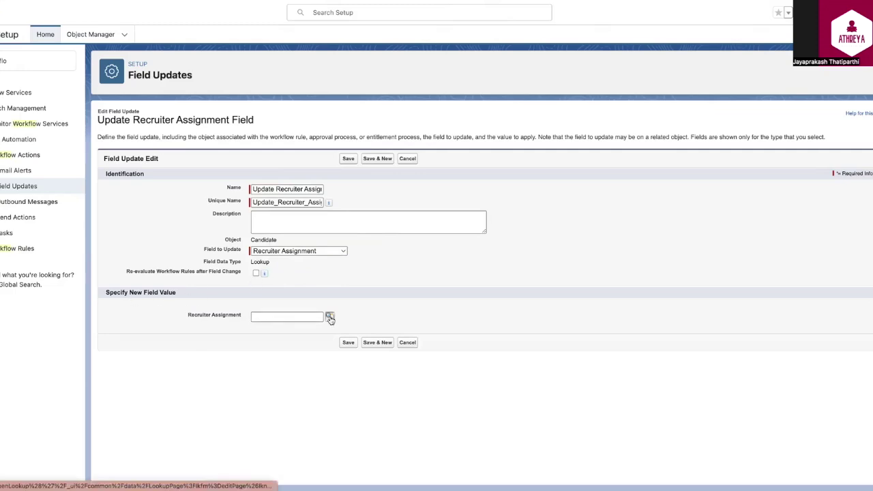
click(330, 316)
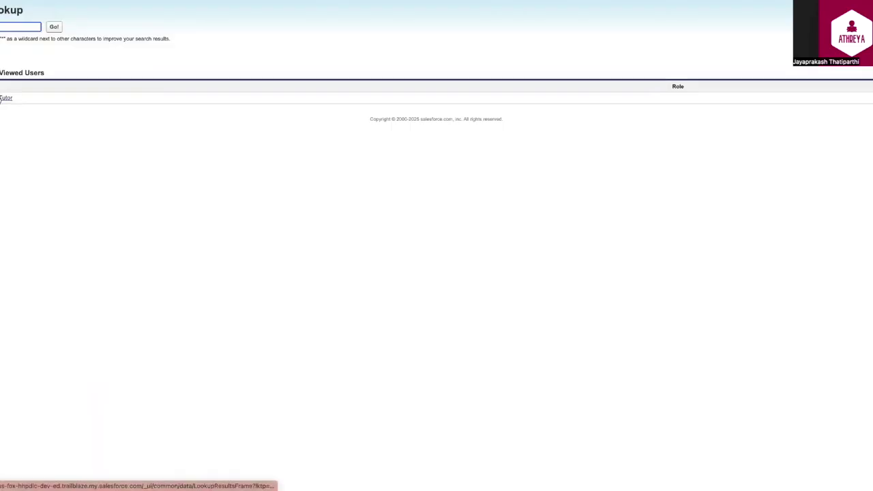
click(4, 99)
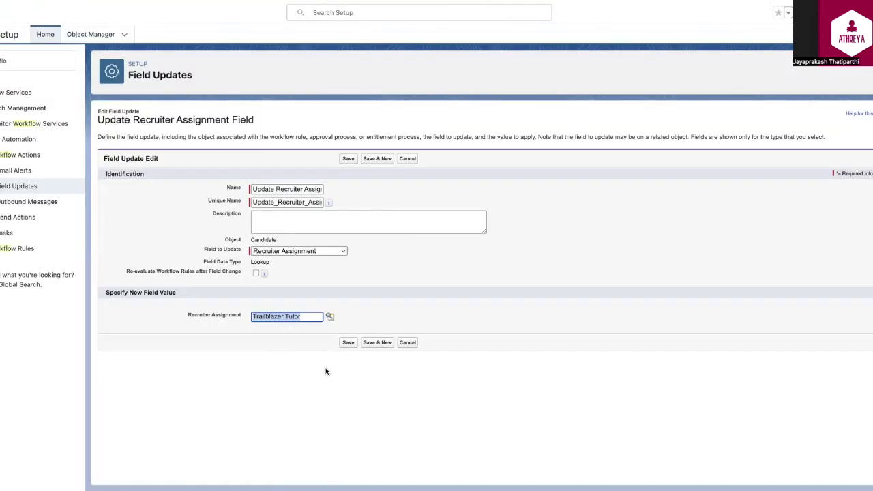
click(348, 343)
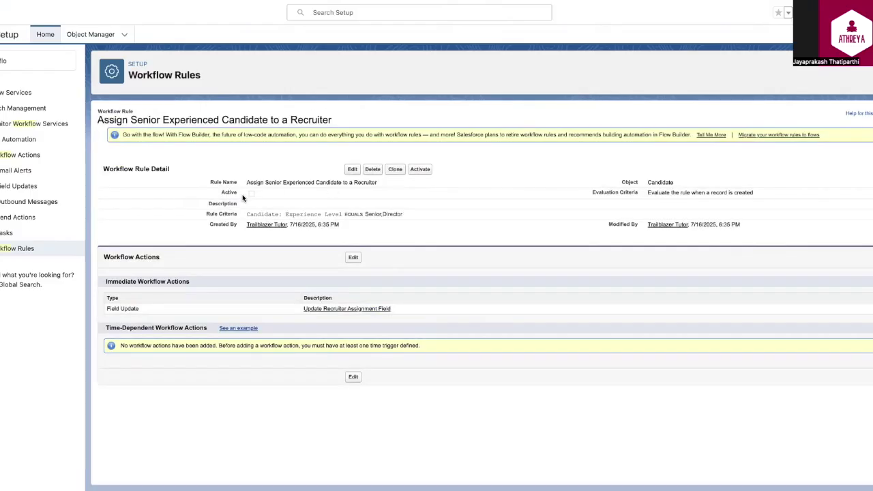
Step: Activate the senior candidate workflow rule and review its object and criteria
drag(219, 192, 261, 195)
click(456, 191)
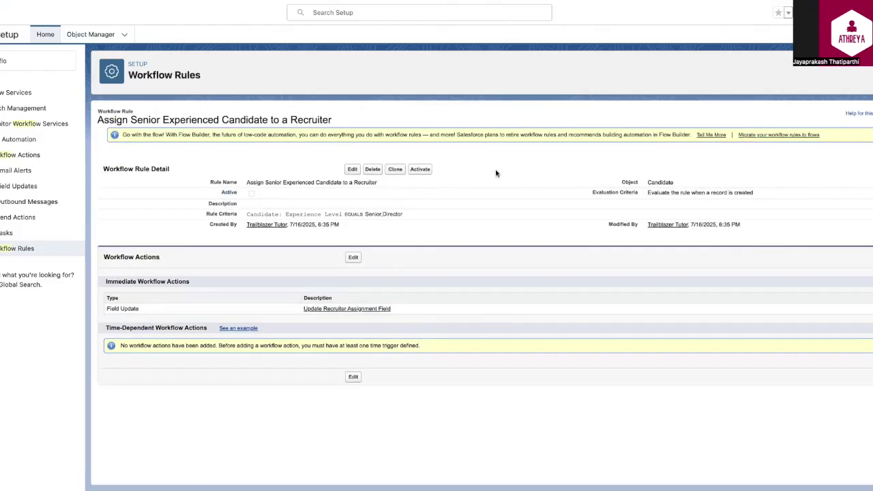
click(421, 169)
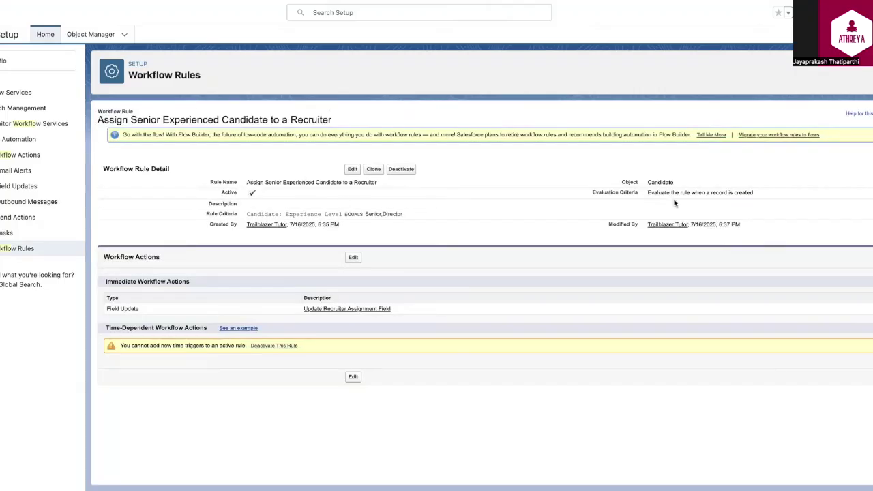
drag(647, 181, 685, 182)
drag(246, 214, 410, 215)
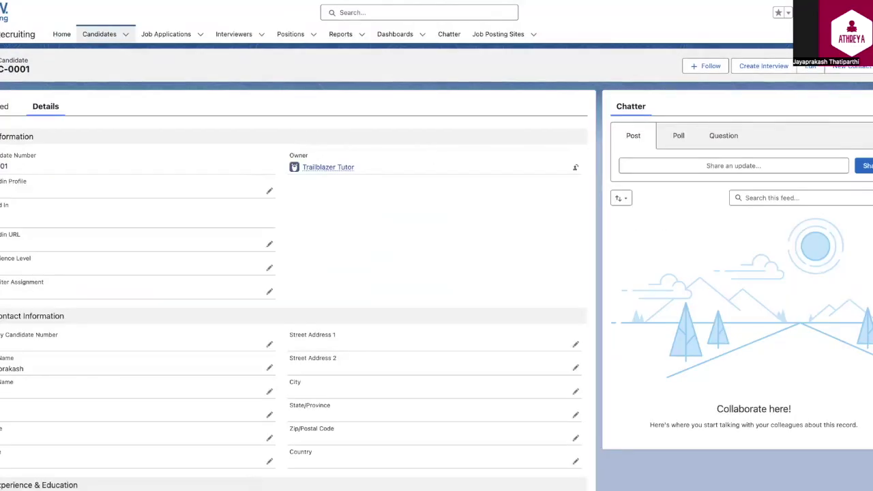
Step: Clone candidate C-0001 with experience level Director, fill in the last name, email and mobile number, and save the new record
click(867, 66)
click(848, 151)
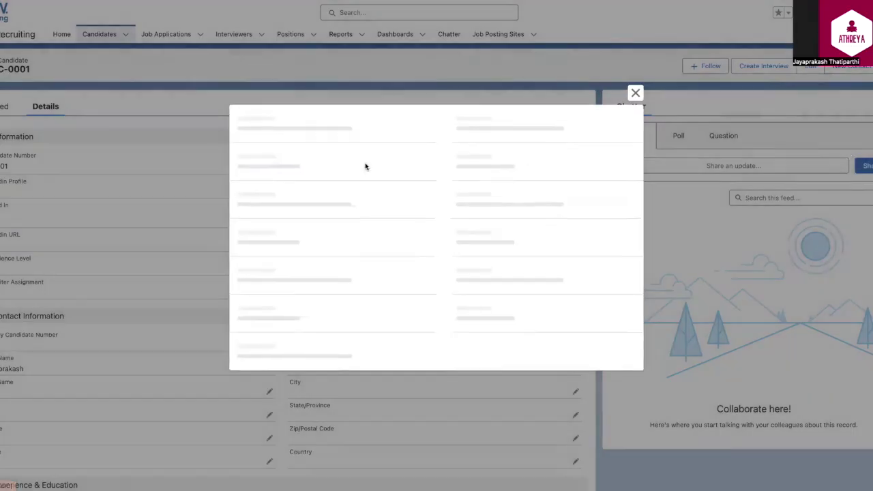
click(339, 186)
click(290, 223)
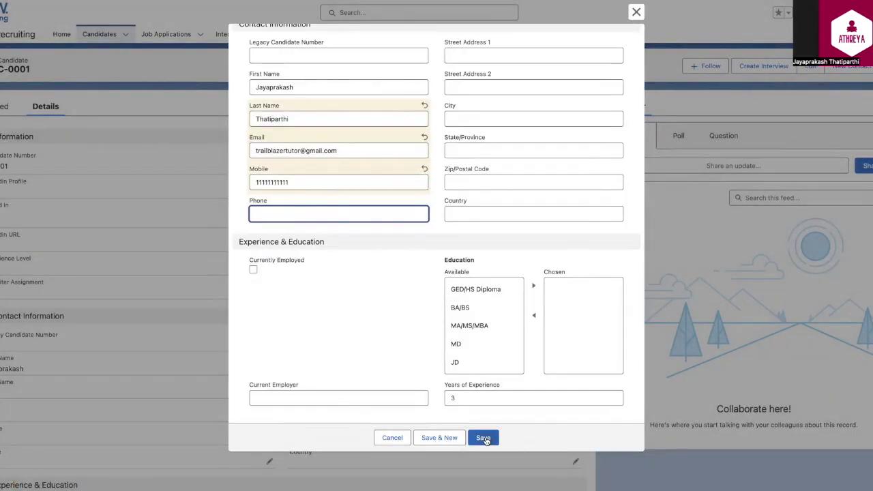
click(483, 437)
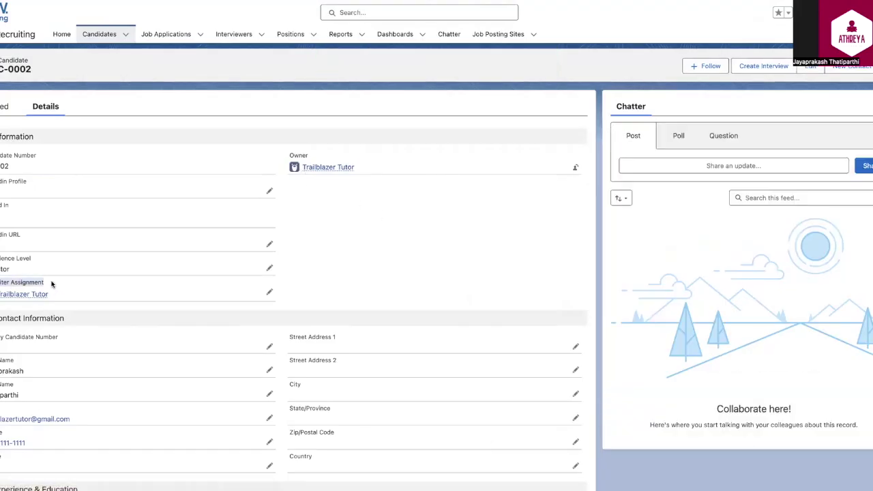
mouse_move(33, 300)
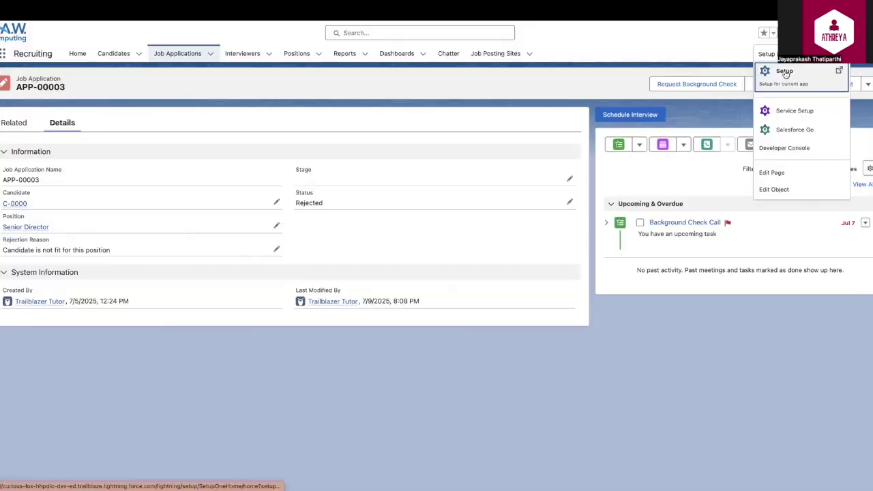
Step: Find Classic Email Templates in Setup and start a new template of type Custom (without using Classic Letterhead)
click(784, 68)
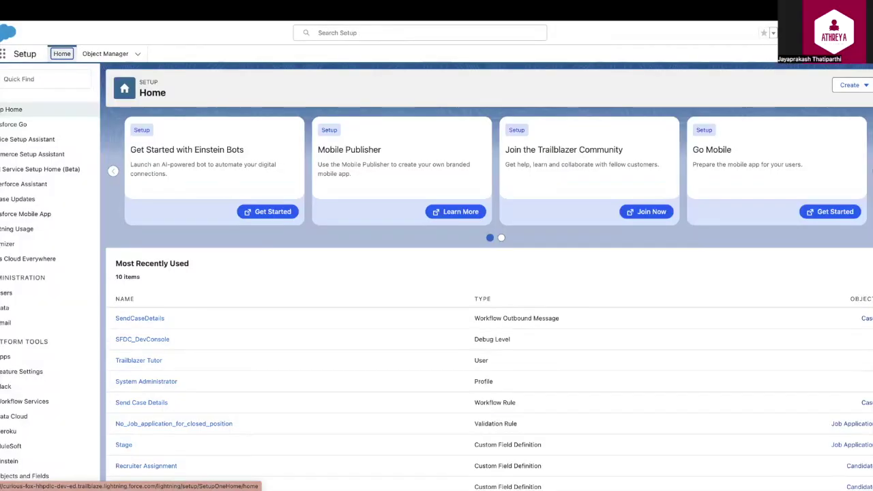
click(45, 79)
text(template)
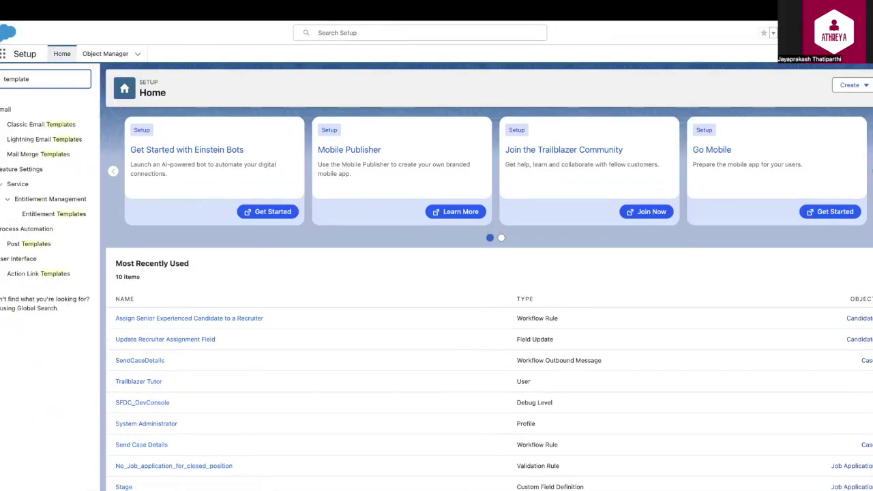
click(43, 124)
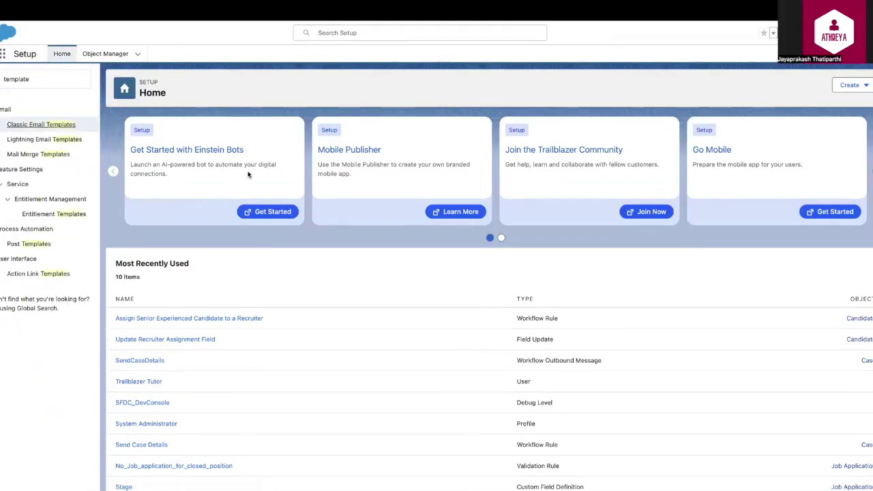
click(367, 201)
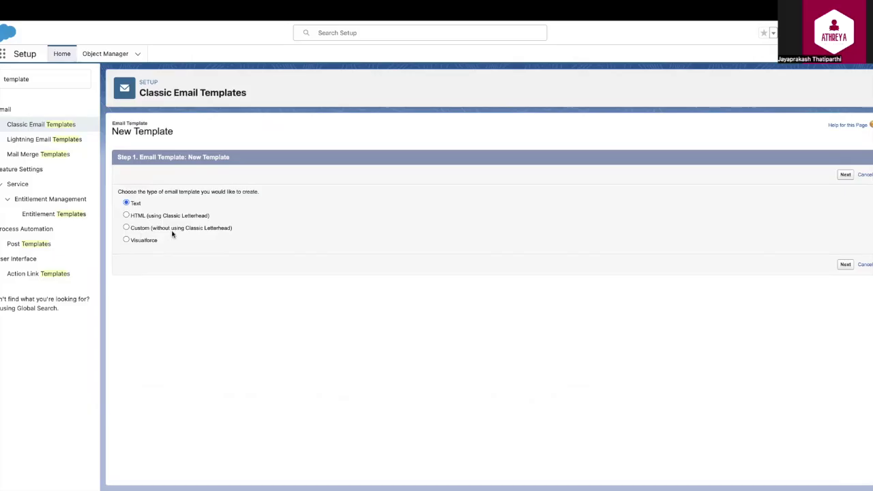
click(126, 227)
click(845, 265)
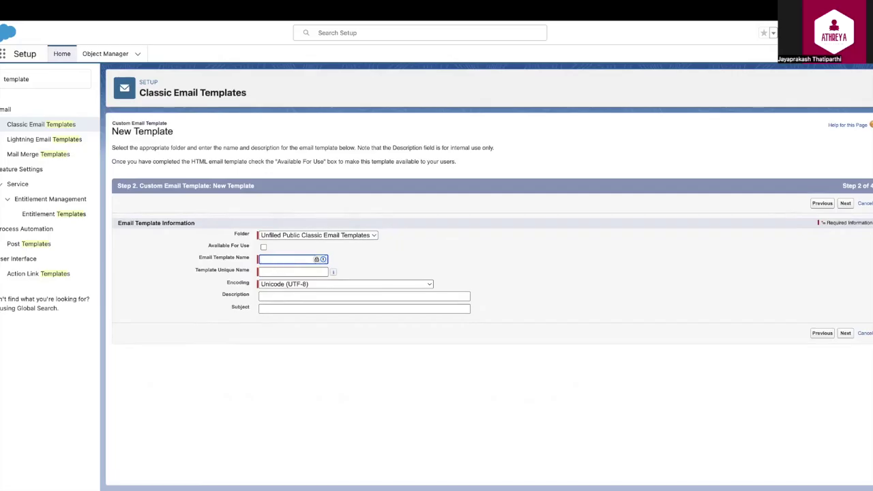
Step: Name the custom email template New Application Notfication and make it available for use
text(New Application Notfica)
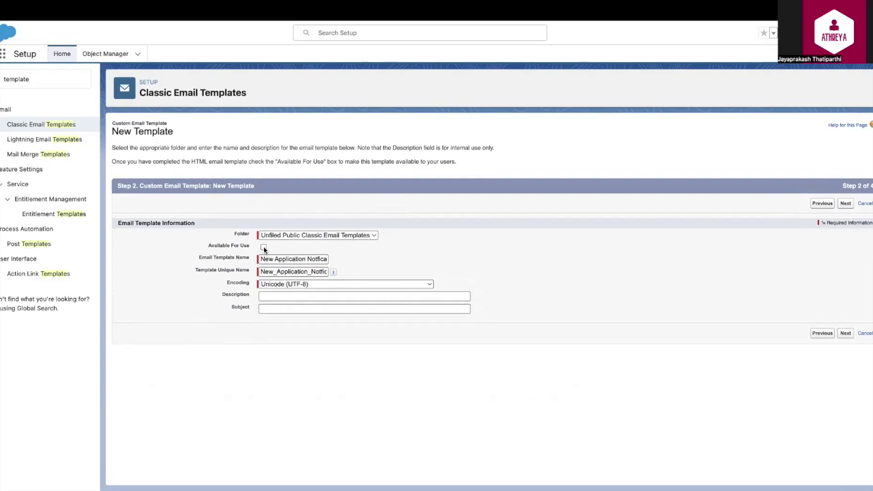
click(264, 248)
click(306, 296)
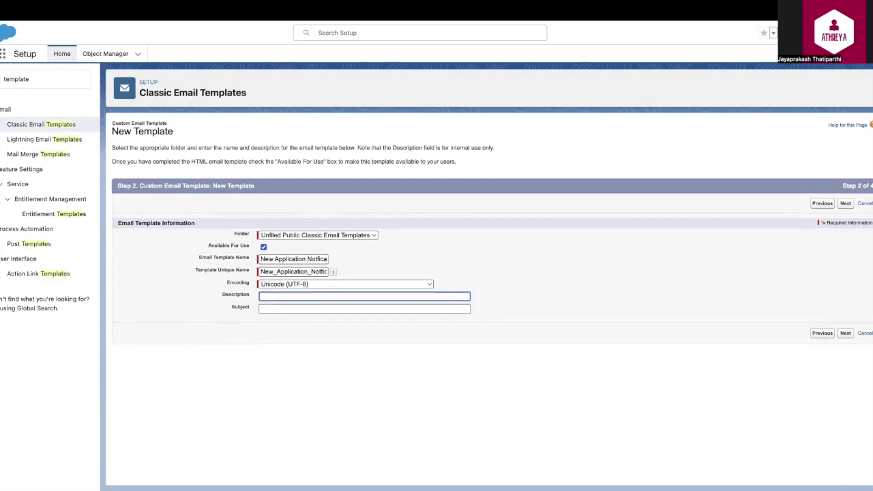
key(Tab)
key(Tab)
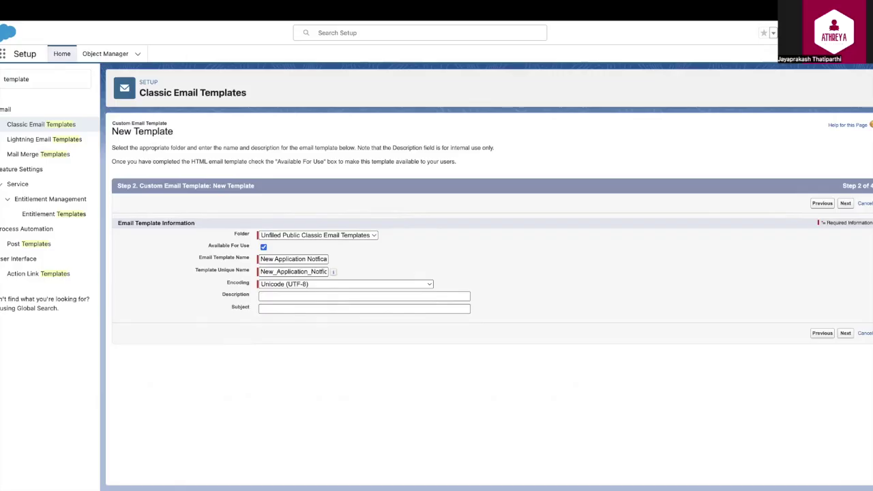
Step: Set the template's subject to "New Job Application Submitted – {!Job_Application__c.Candidate__r.Name}" and continue to the HTML version
click(280, 311)
text(New Job Application Submitted – {!Job_Application__c.Candidate__r.Name})
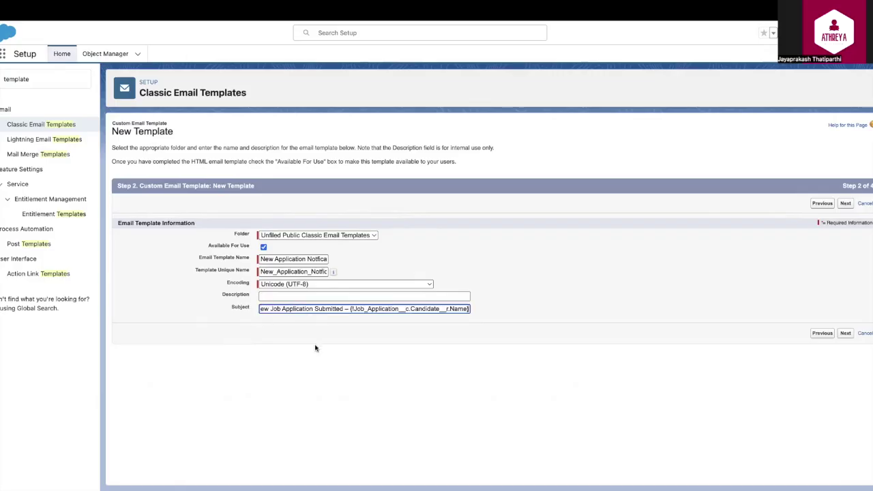
drag(350, 309, 436, 316)
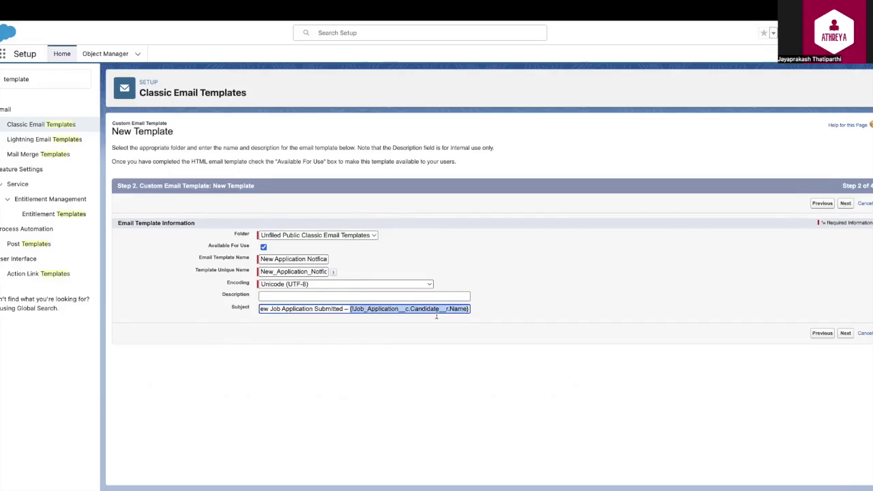
click(431, 309)
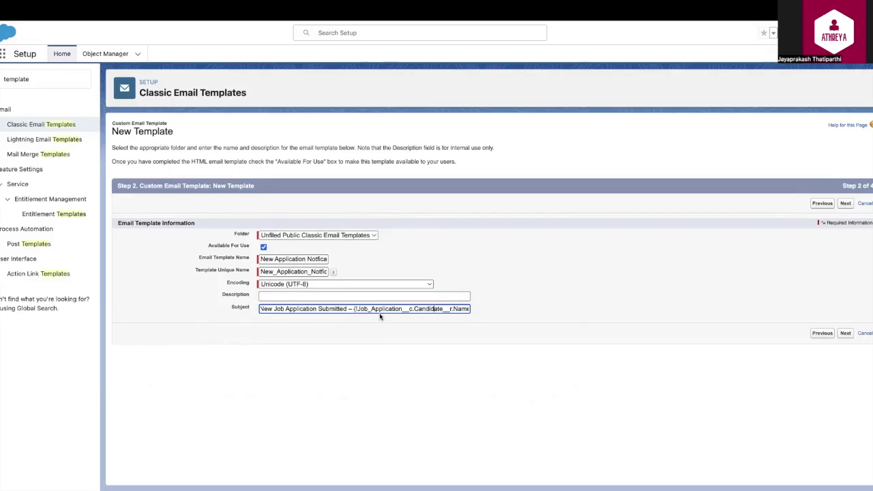
drag(352, 308, 468, 308)
click(354, 312)
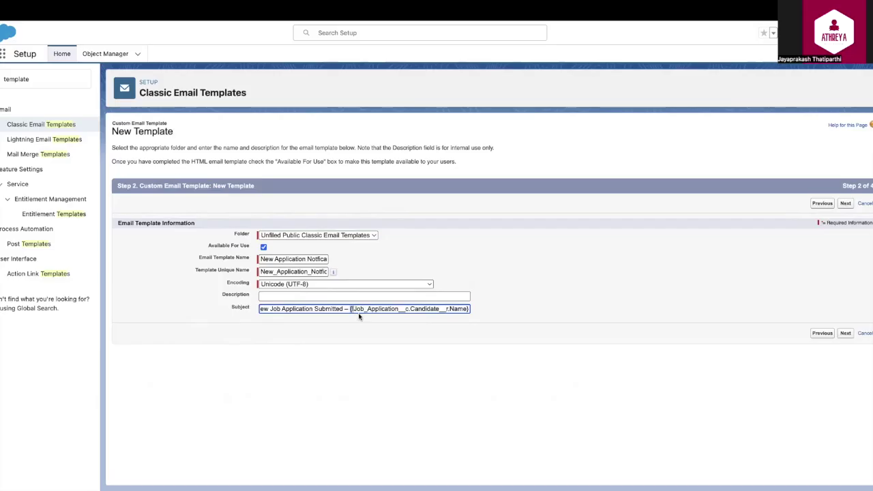
drag(354, 308, 467, 308)
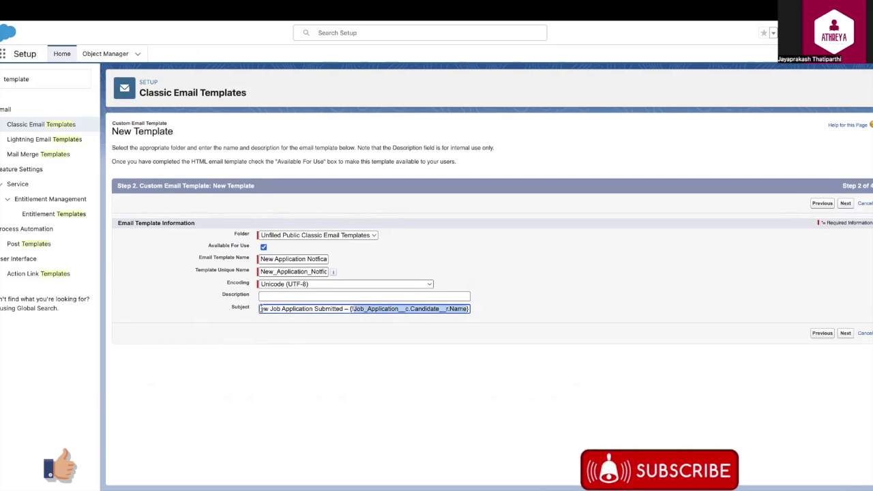
click(389, 219)
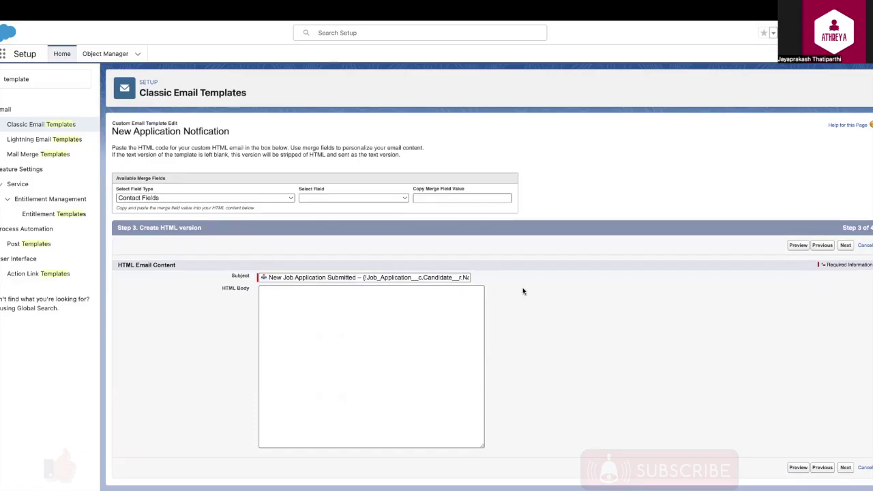
Step: Examine the available merge fields and their field types for the template's HTML content
click(312, 304)
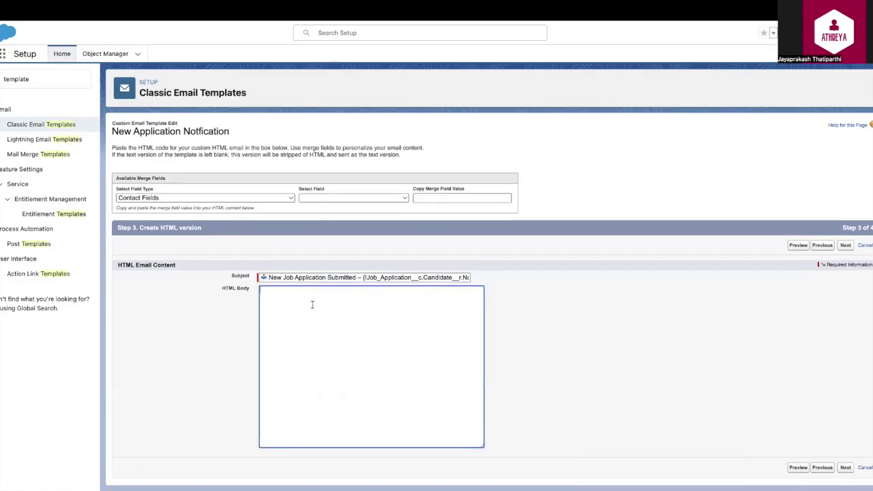
click(117, 177)
drag(117, 177, 161, 178)
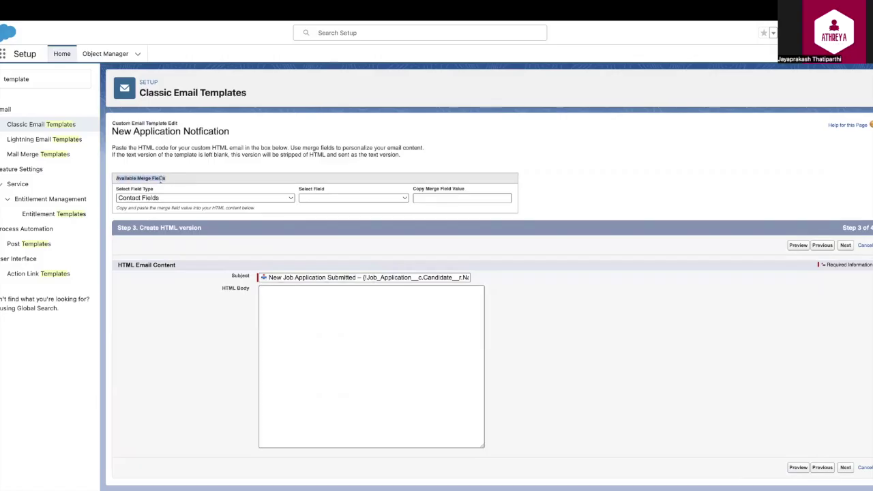
click(227, 198)
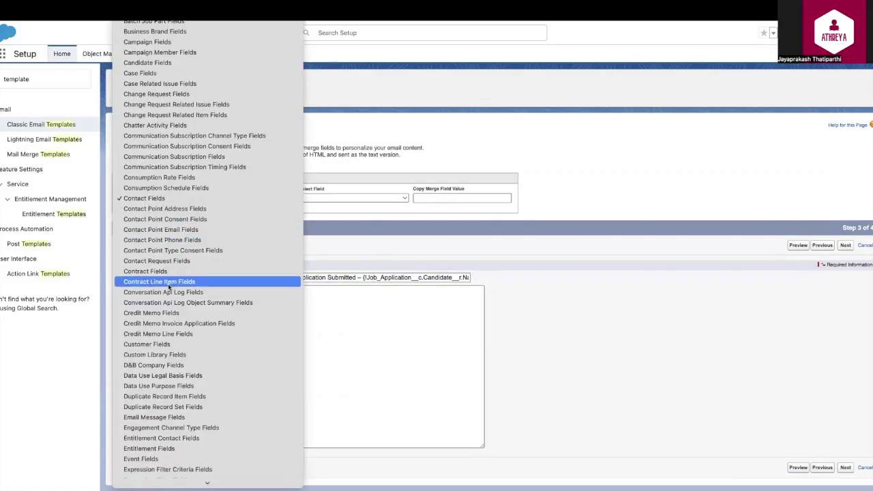
scroll(204, 225, up, 5)
key(Escape)
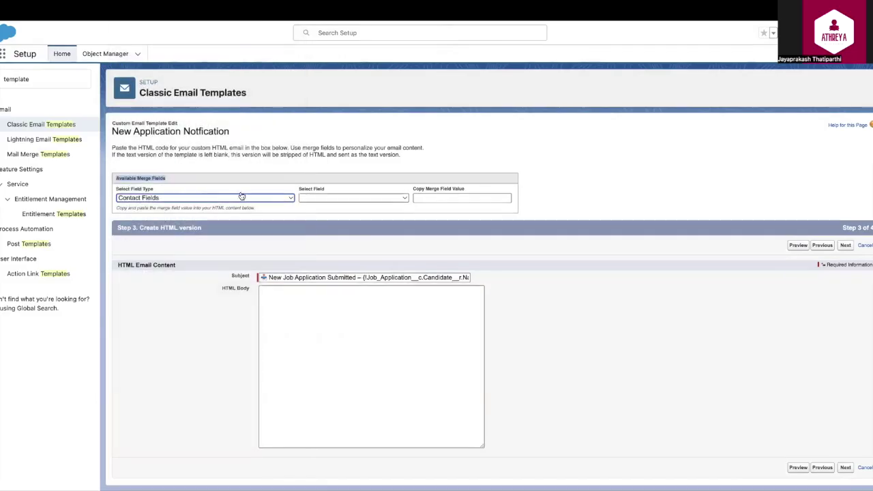
click(232, 197)
click(381, 201)
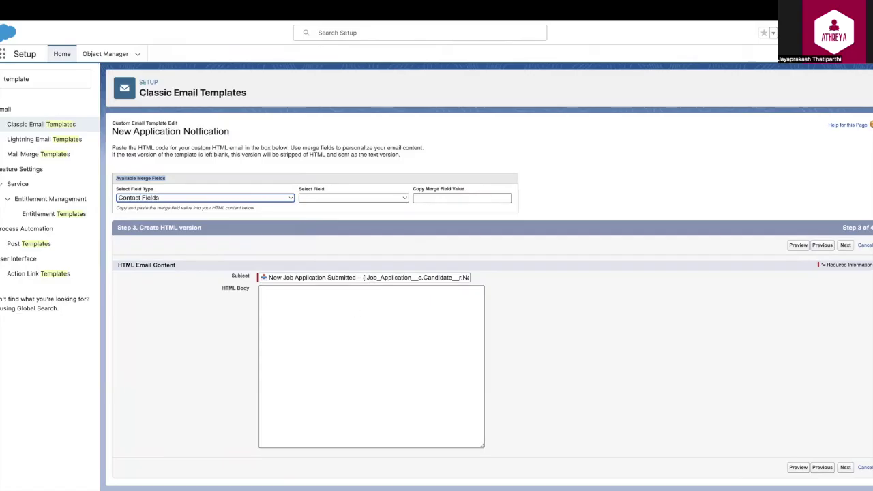
Step: Fill the HTML body with a recruiter notification containing merge fields for candidate name, position title, experience level, application date and record link
key(super+Tab)
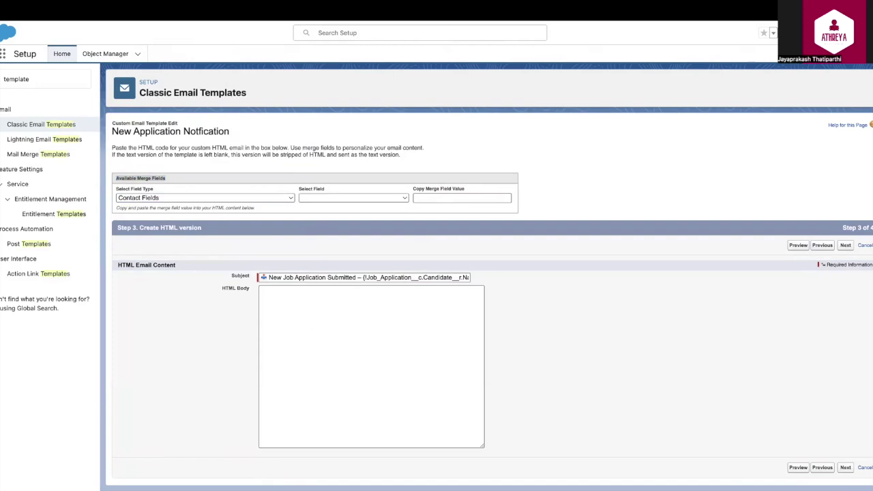
click(222, 289)
text(<p>Hi {!Job_Application__c.Recruiter__r.Name},</p>  <p>A new job application has been submitted for the following position:</p>  <ul>    <li><strong>Candidate Name:</strong> {!Job_Application__c.Candidate__r.Name}</li>    <li><strong>Position Title:</strong> {!Job_Application__c.Job__r.Title}</li>    <li><strong>Experience Level:</strong> {!Job_Application__c.Candidate__r.Experience_Level__c}</li>    <li><strong>Application Date:</strong> {!Job_Application__c.CreatedDate}</li>  </ul>  <p>You can <a href="{!Job_Application__c.Link__c}">view the application</a> in Salesforce to take the next steps.</p>  <p>Thanks,<br/>Recruitment Automation Team</p>)
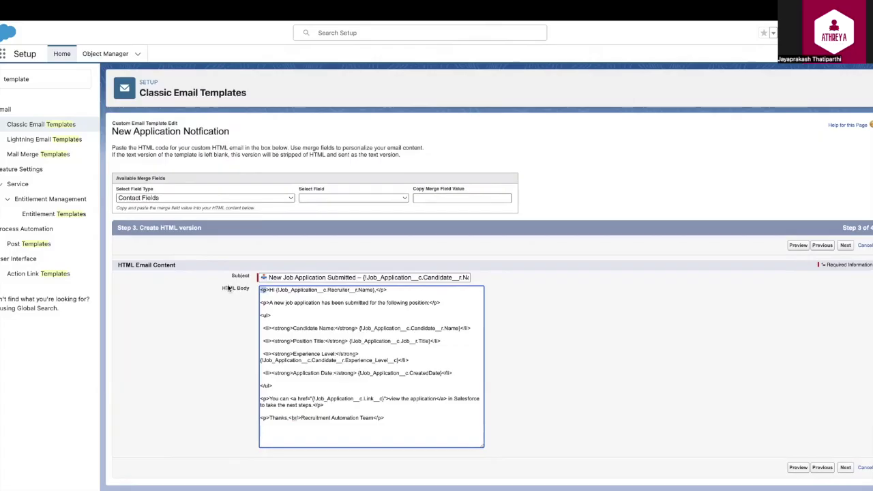
drag(388, 289, 375, 290)
click(376, 290)
drag(359, 328, 461, 327)
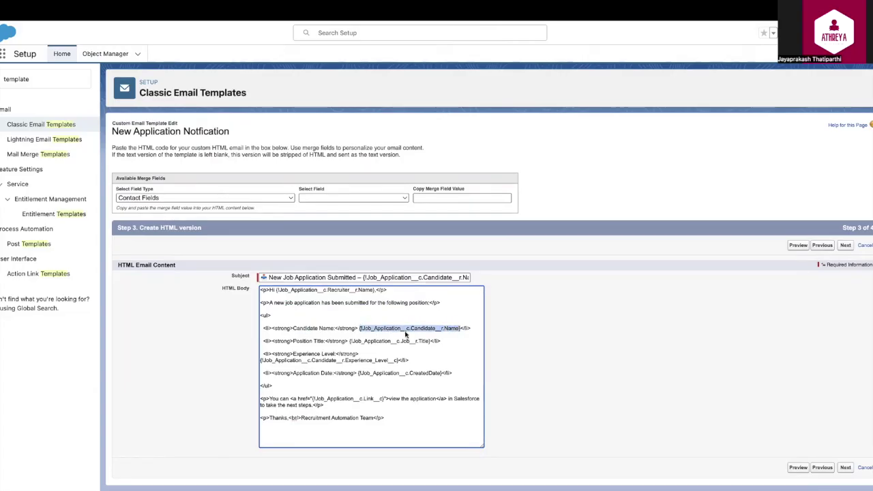
drag(349, 340, 574, 361)
scroll(575, 364, down, 1)
scroll(575, 363, up, 1)
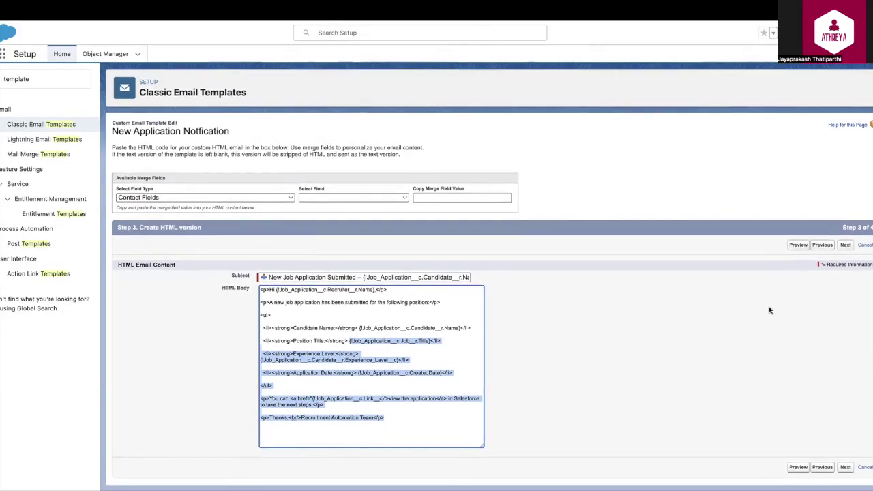
Step: Continue to the text-only version and fill its body with the text copied from the HTML version
click(845, 468)
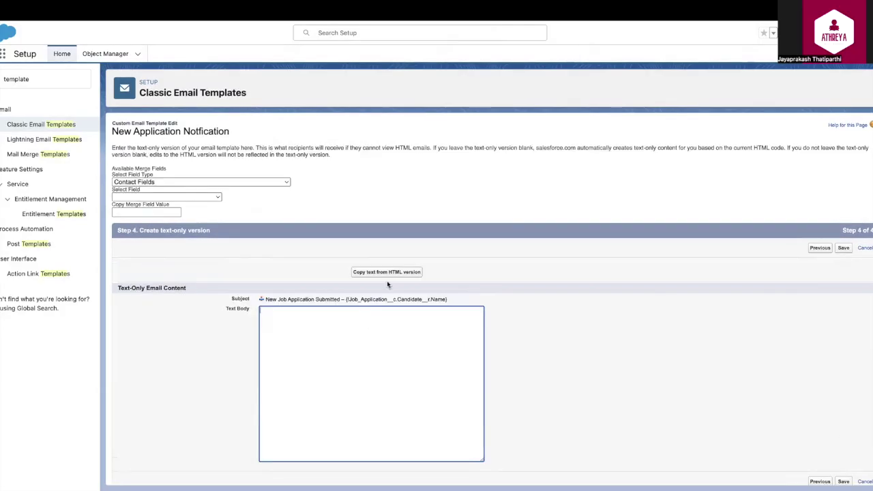
click(392, 272)
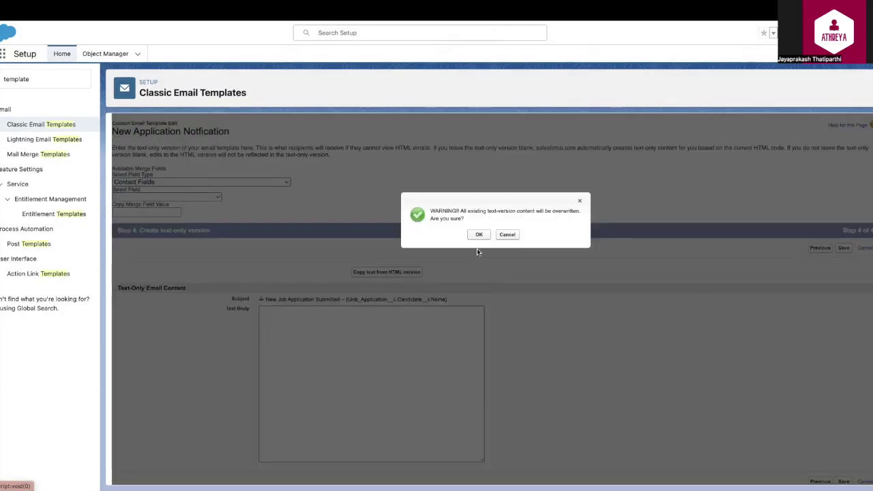
click(479, 234)
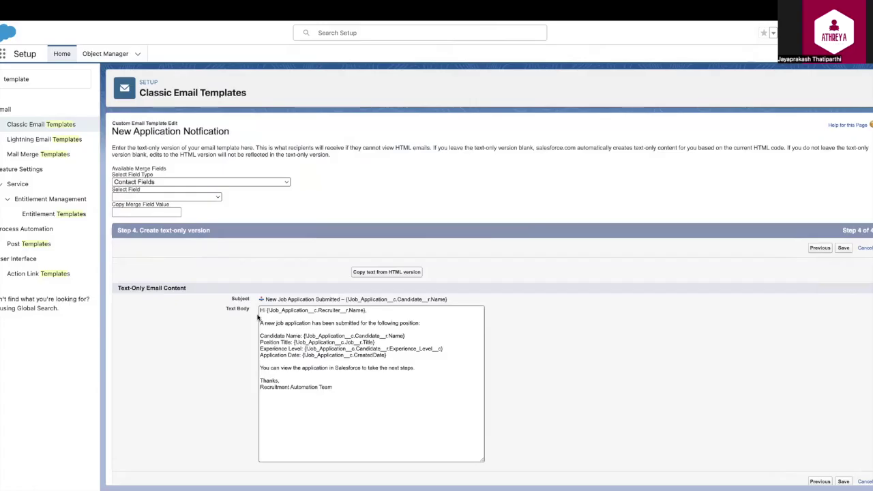
drag(260, 310, 333, 387)
click(332, 386)
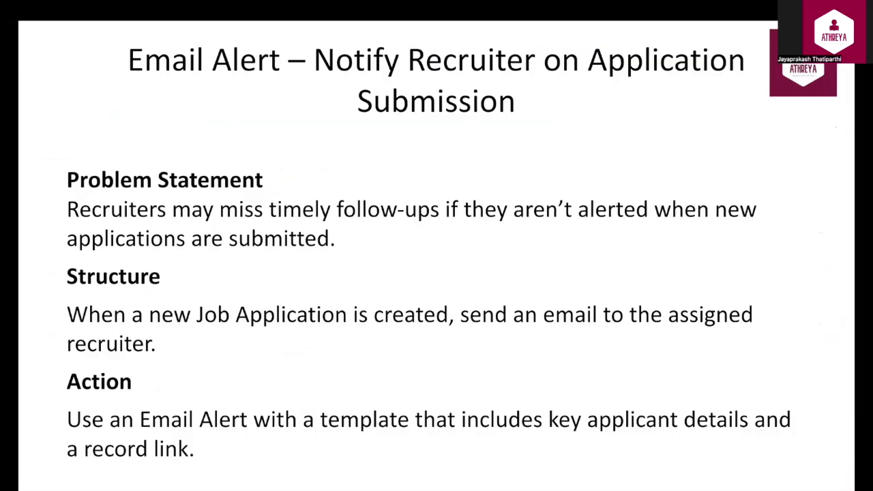
Step: Start a new rule with Workflow Rules instead of Flow Builder and choose Job Application as its object
key(super+Tab)
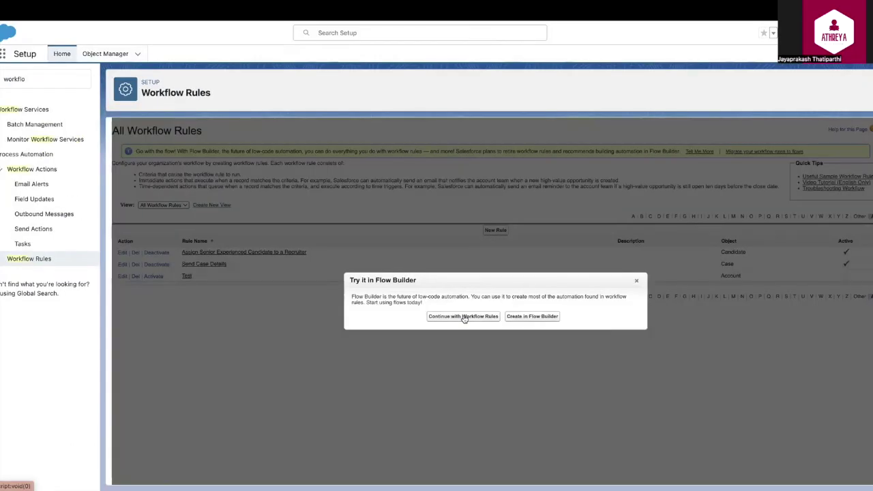
click(464, 317)
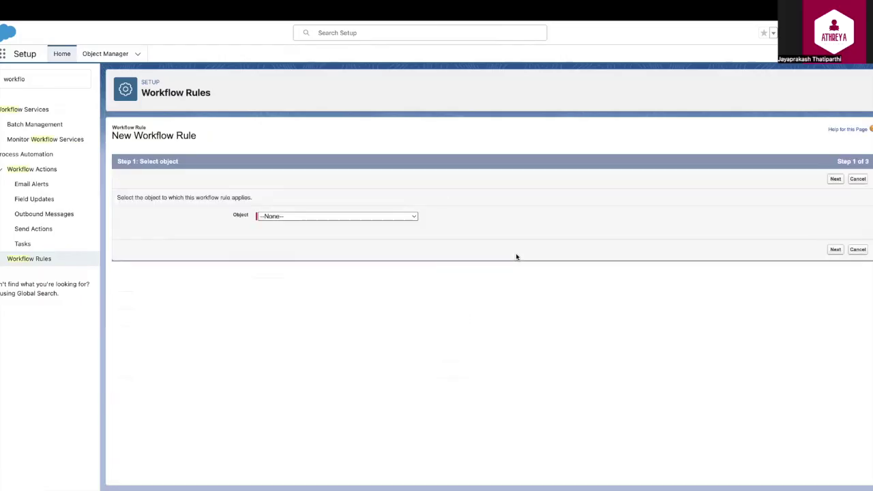
click(385, 217)
key(j)
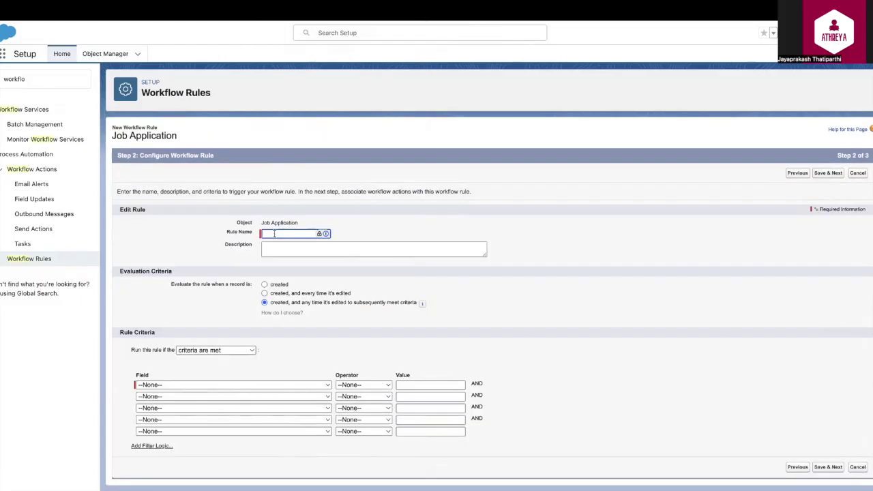
Step: Name the rule Send Email Alert to Recruiter, evaluate it when a record is created, and set the criteria to Status not equal to null
text(Send Email Alert to Rec)
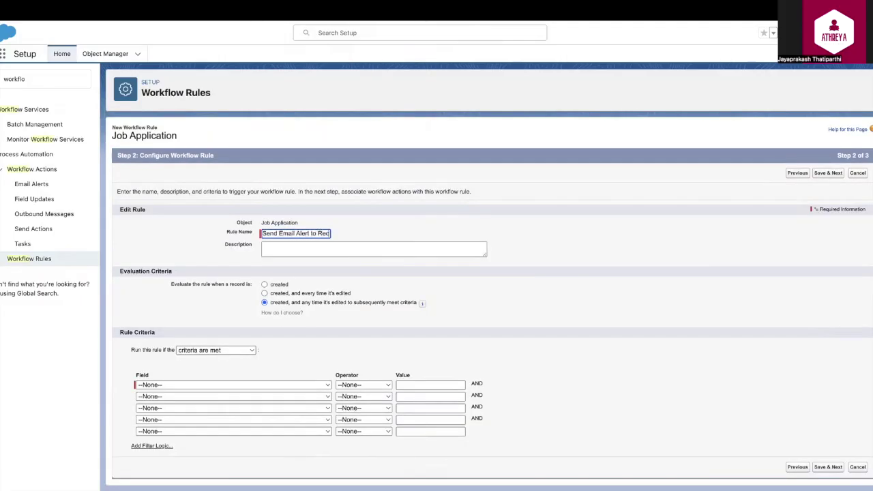
click(265, 284)
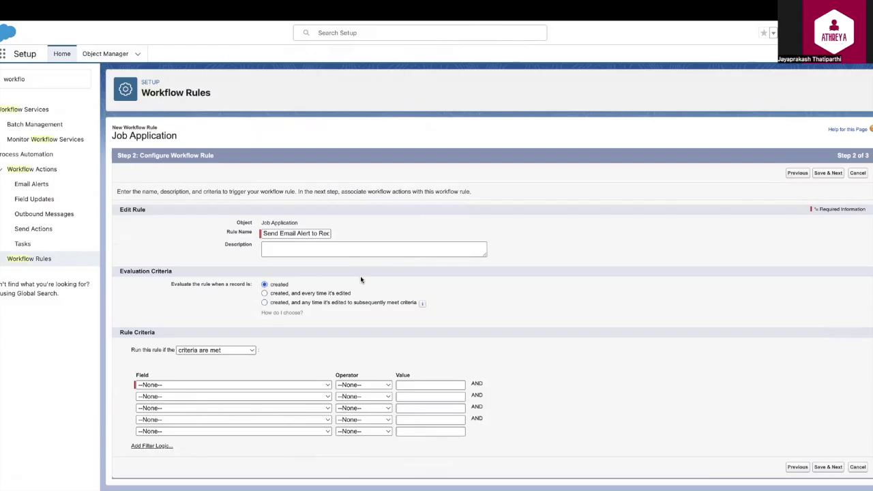
click(232, 386)
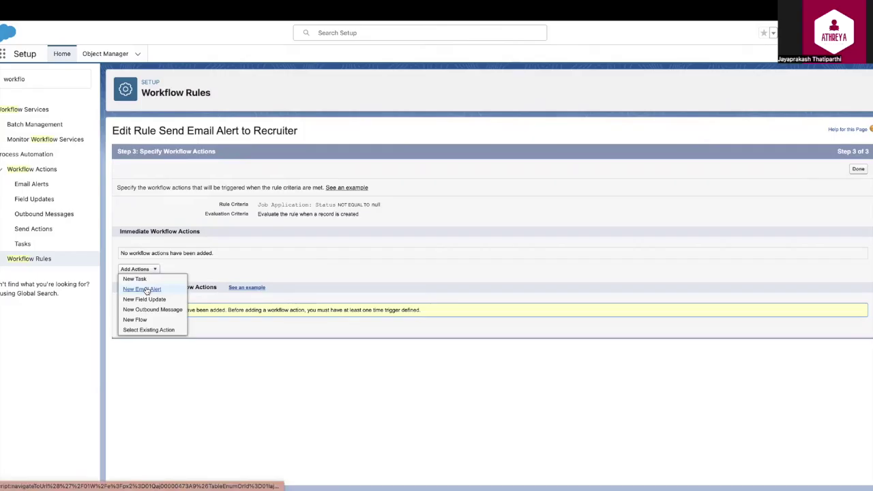
Step: Add a new email alert action described as "Send Email notification to Recruiter when an Application is Submitted"
click(146, 289)
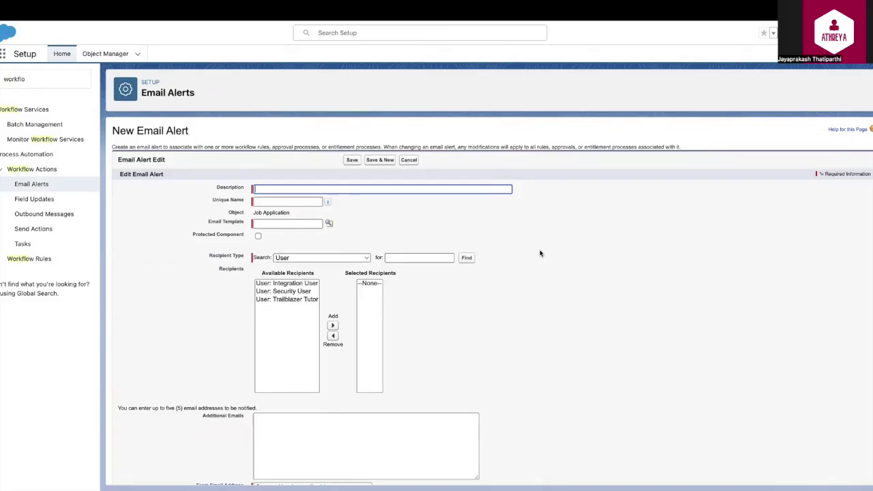
scroll(540, 254, down, 1)
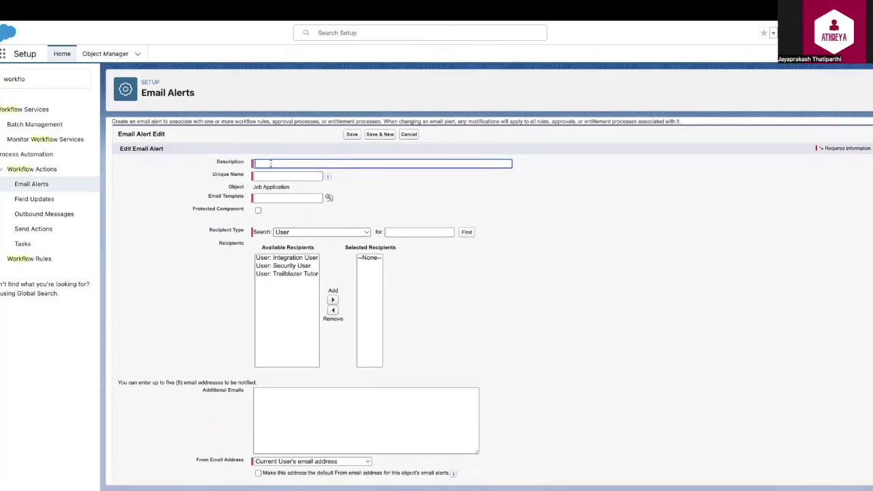
text(Send Email notification to Recruiter when an Application is Submitted)
key(Tab)
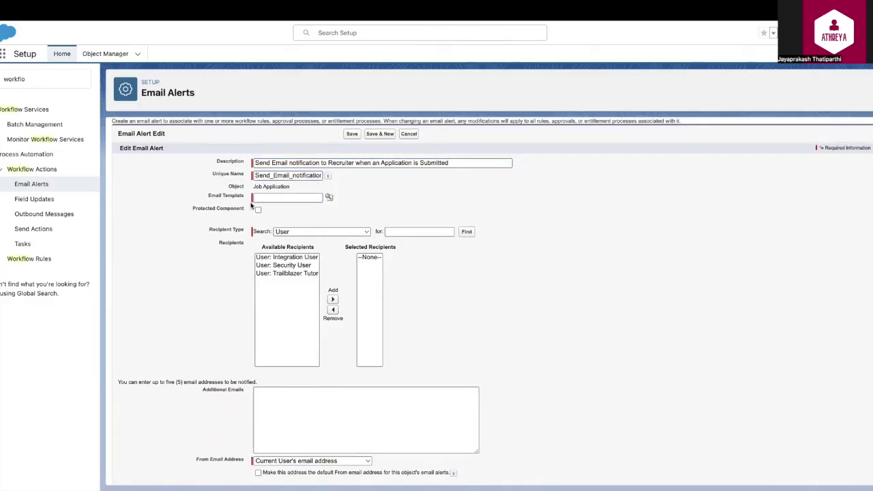
Step: Assign the New Application Notfication email template to the alert and keep User as the recipient type
drag(252, 187, 291, 189)
click(328, 197)
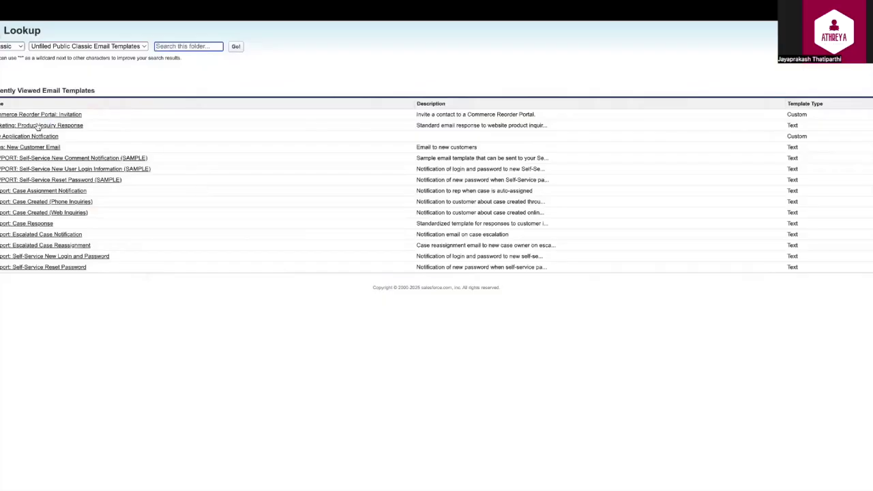
click(34, 136)
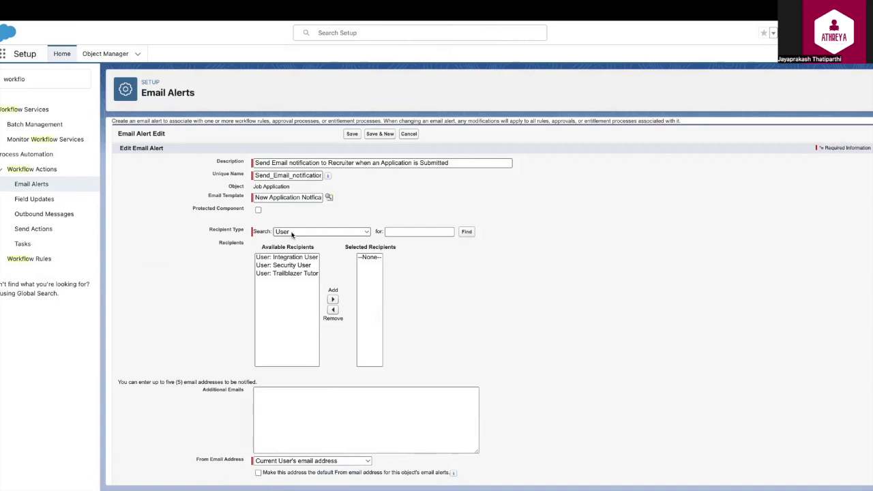
click(329, 232)
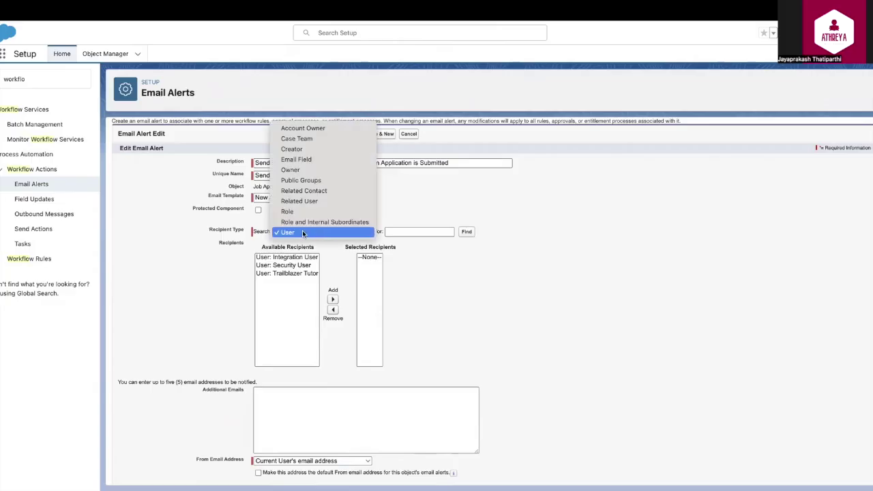
click(303, 233)
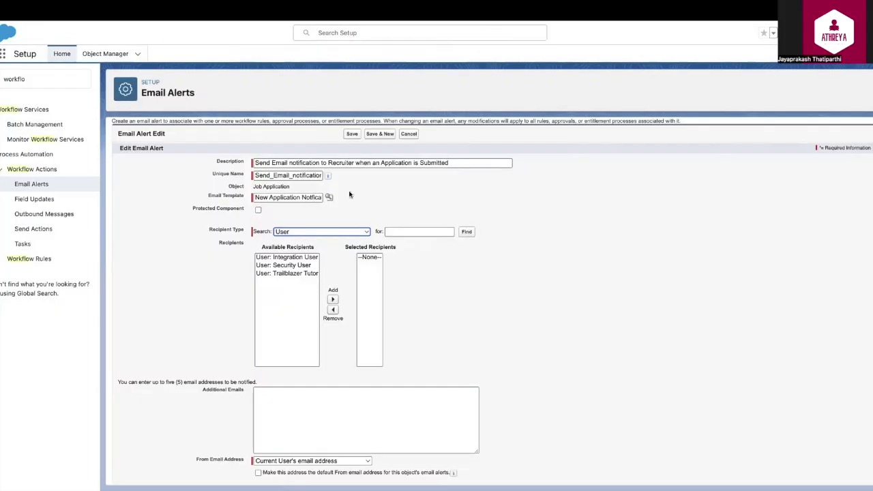
Step: Set the email alert's recipient type to Owner and add Job Application Owner to the selected recipients
click(305, 233)
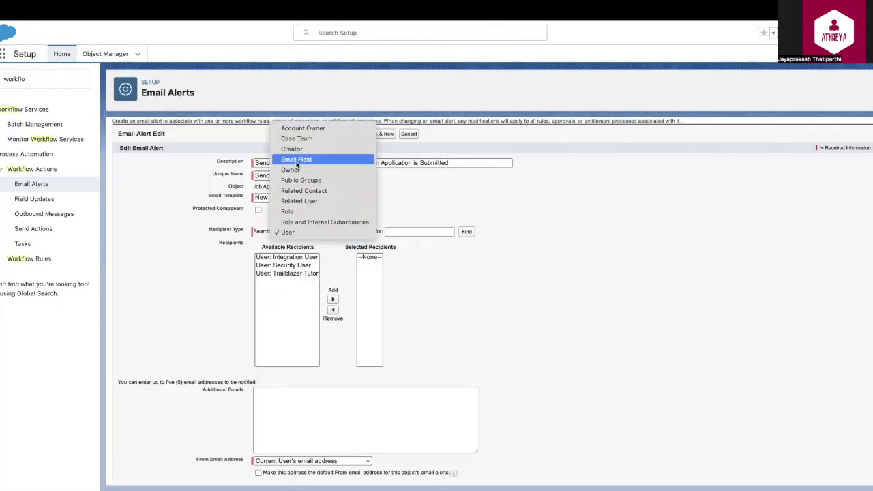
click(289, 169)
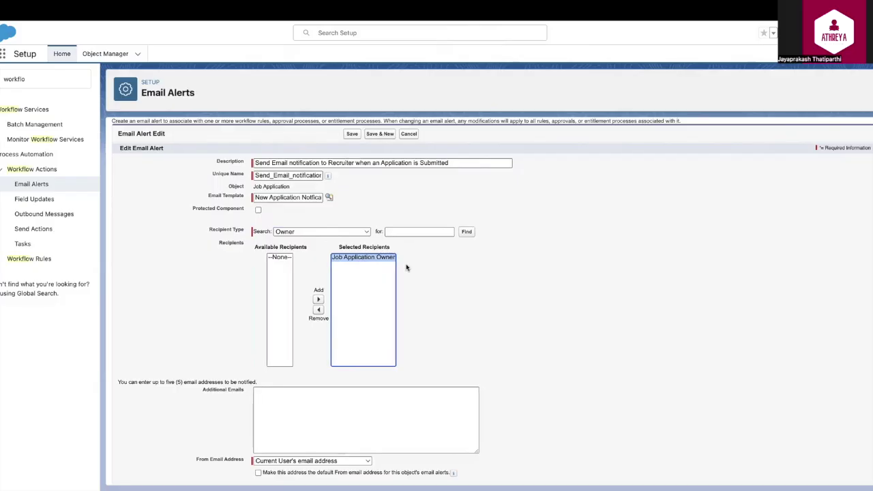
click(313, 231)
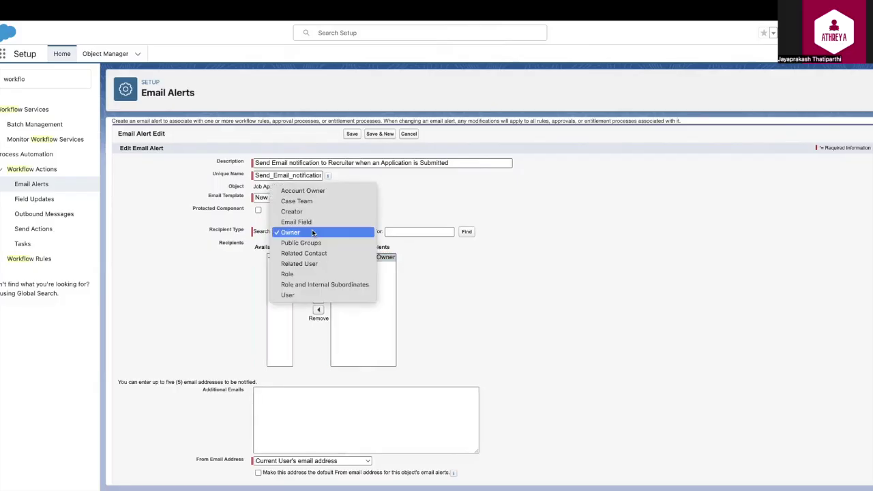
click(296, 221)
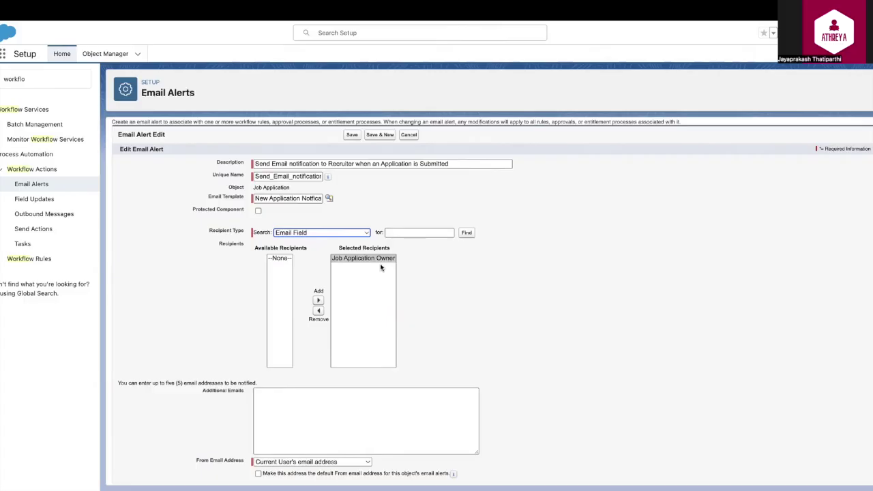
click(295, 232)
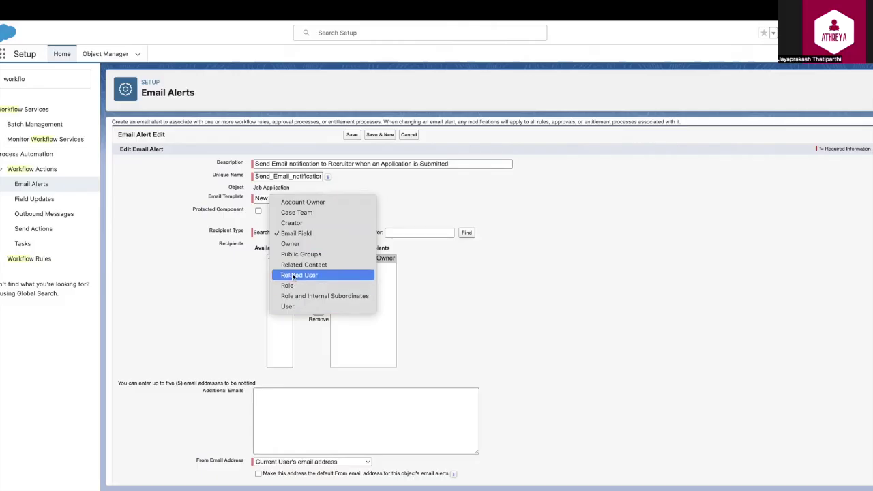
click(290, 244)
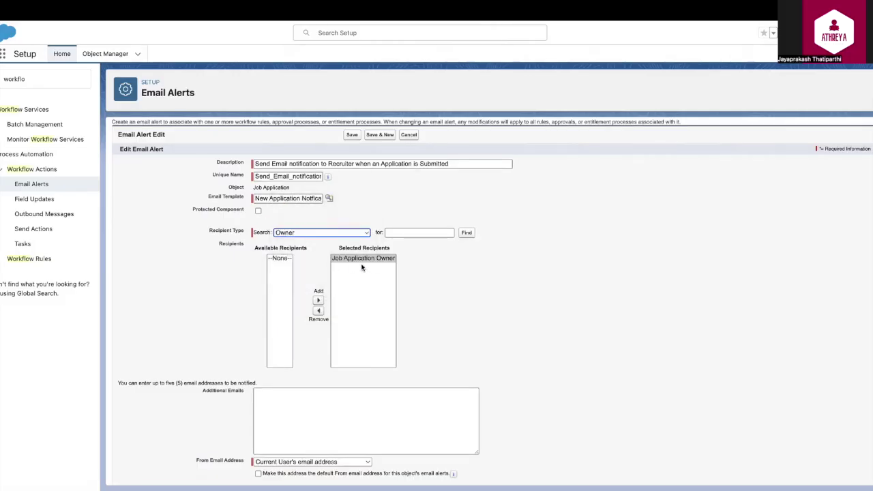
click(285, 403)
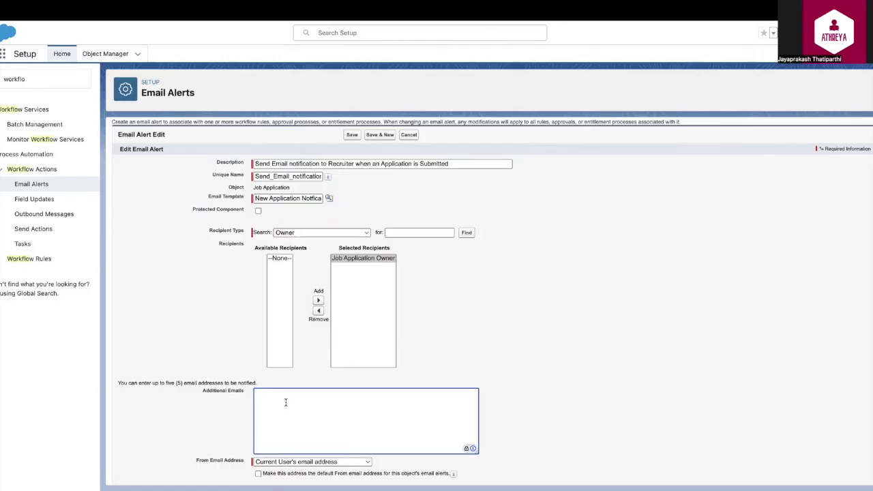
key(ctrl+v)
key(BackSpace)
scroll(326, 397, down, 1)
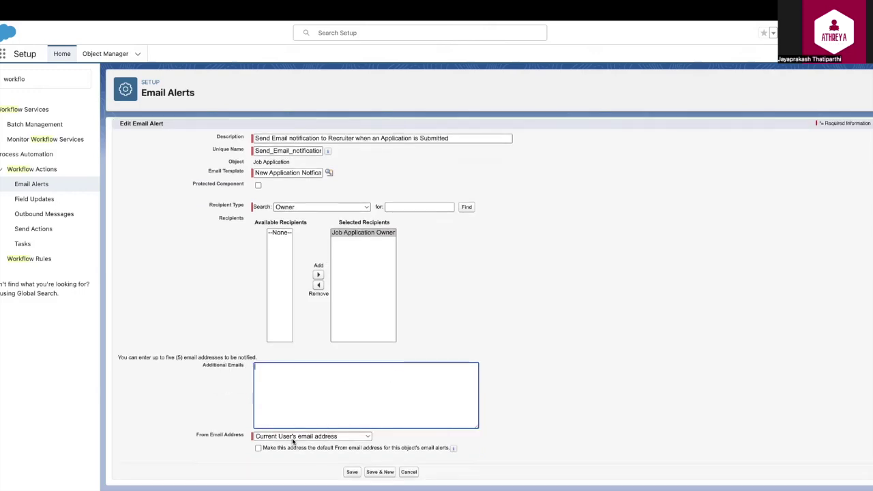
click(347, 438)
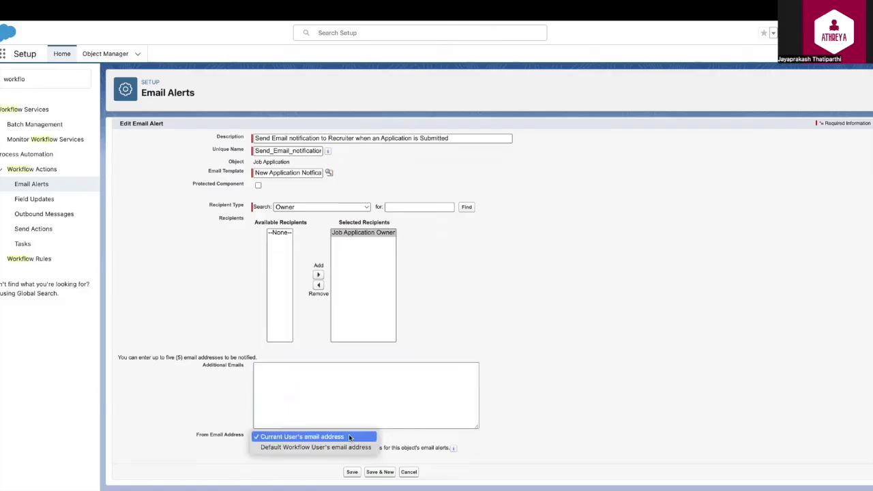
click(316, 448)
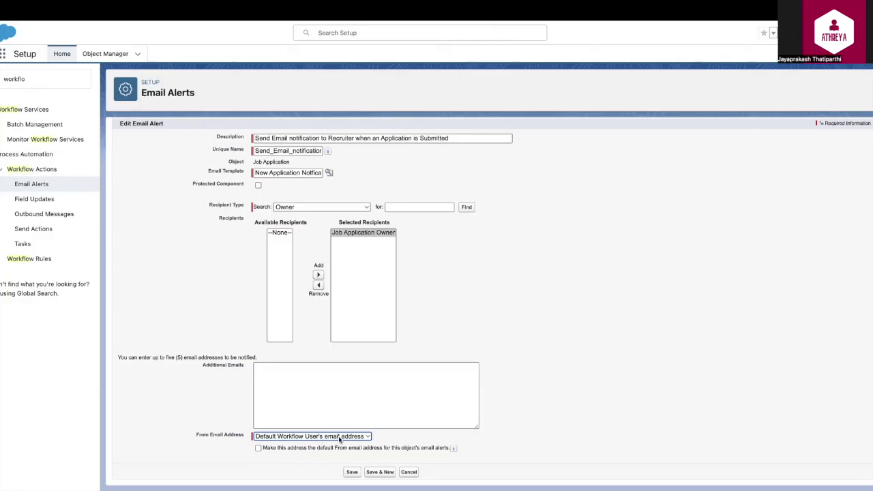
Step: Save the email alert, then finish and activate the Send Email Alert to Recruiter rule
click(352, 472)
click(857, 169)
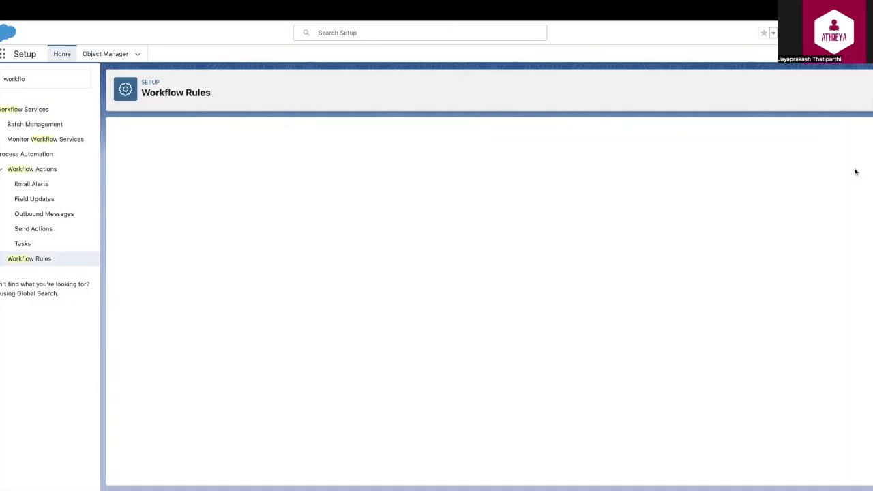
click(421, 184)
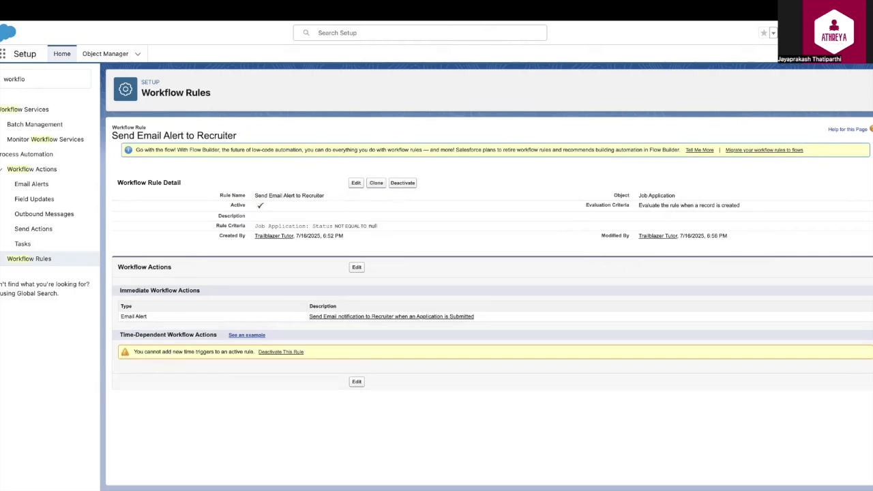
Step: Start a new job application in the Recruiting app with Stage New and Status Open
key(ctrl+Tab)
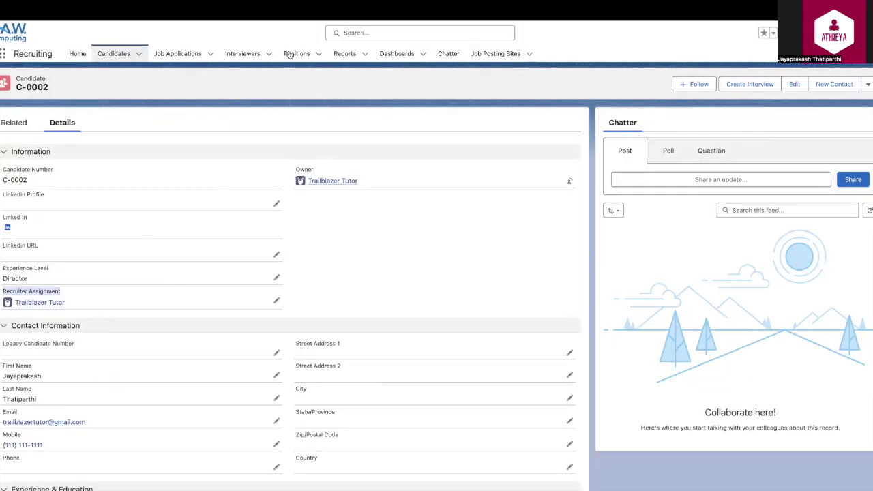
click(115, 53)
click(176, 54)
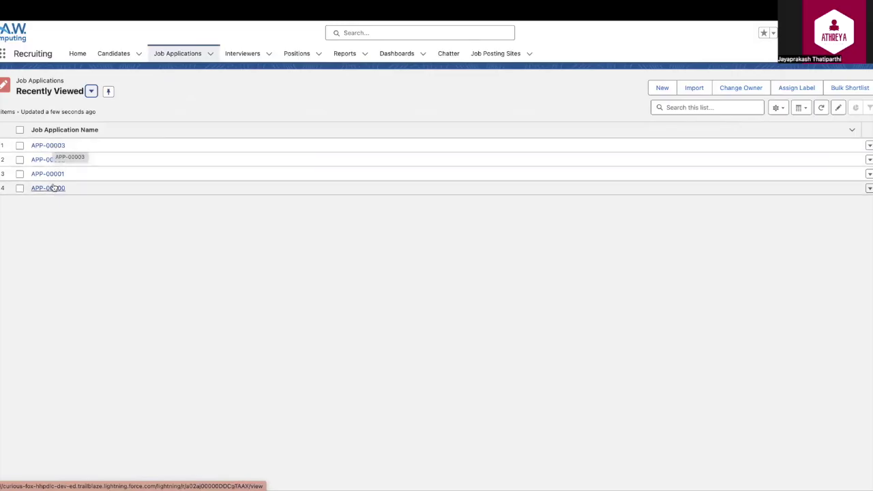
click(662, 87)
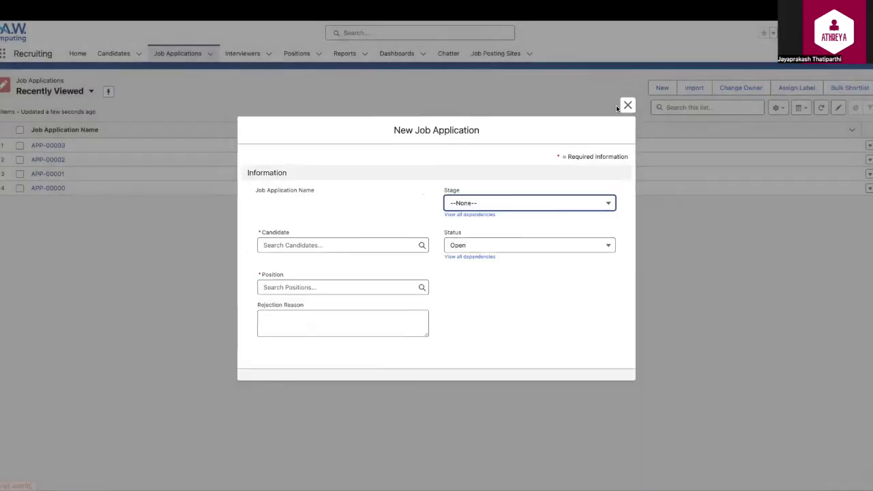
click(499, 204)
click(469, 237)
click(477, 245)
click(470, 277)
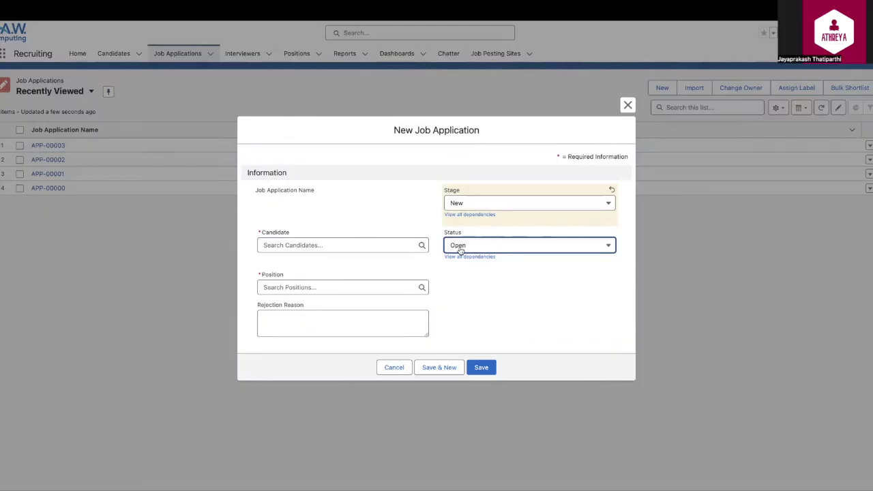
Step: Assign the Senior Director position and candidate C-0002 to the job application and save it
click(307, 287)
click(307, 323)
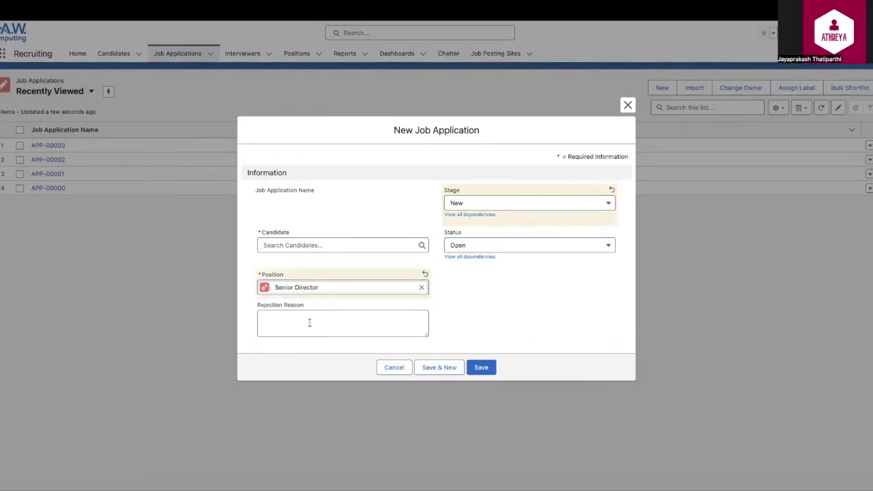
click(309, 244)
click(300, 279)
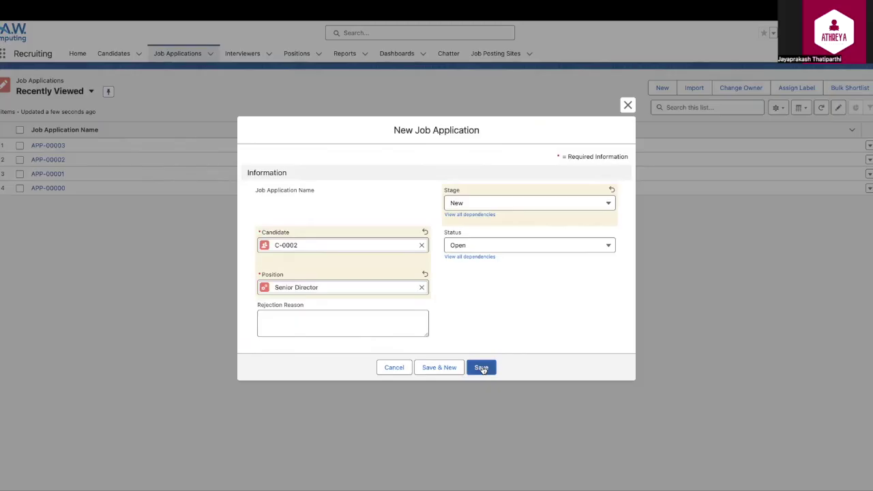
click(480, 368)
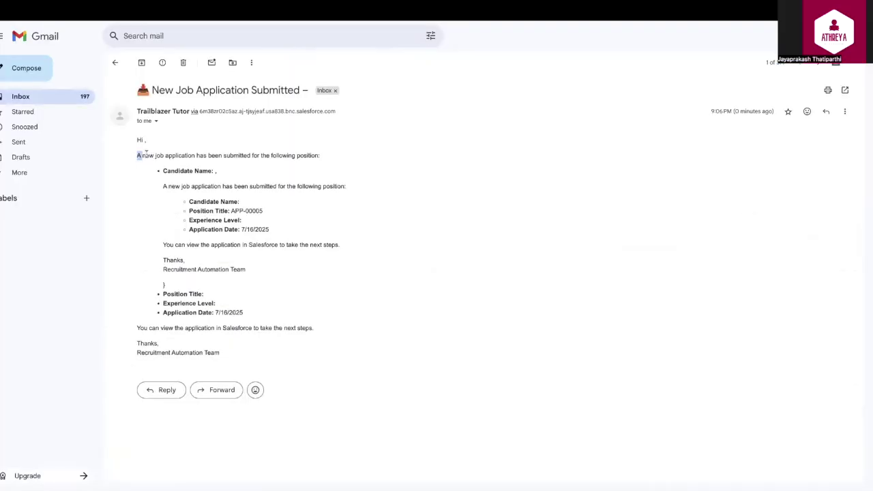
Step: Examine the New Job Application Submitted email in Gmail, checking its candidate, position, experience level and date lines
drag(137, 155, 320, 155)
drag(163, 171, 218, 170)
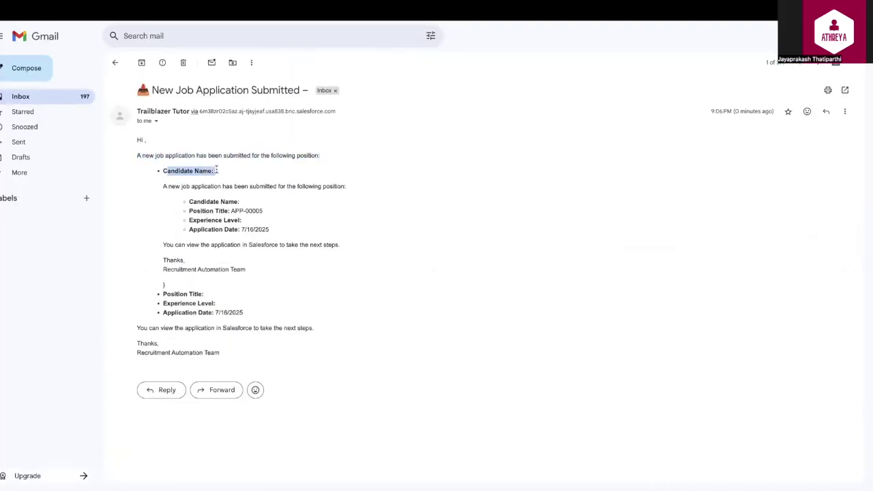
drag(190, 201, 292, 238)
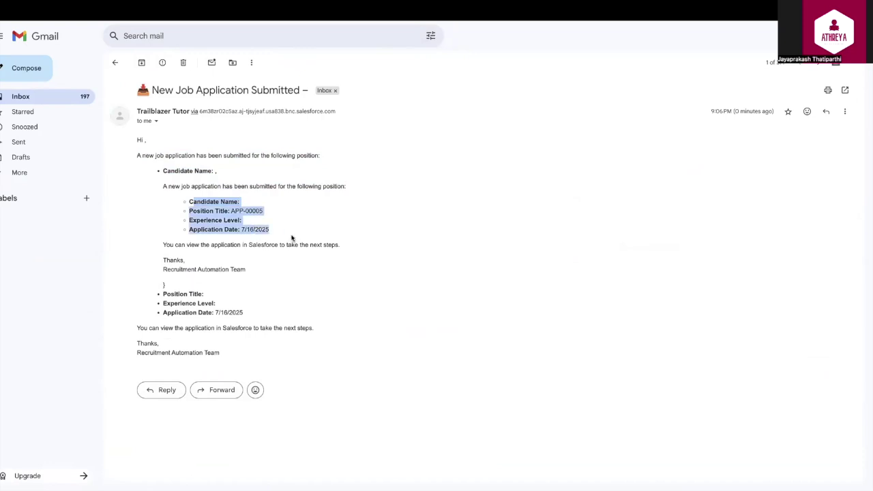
drag(164, 244, 296, 271)
drag(166, 284, 137, 156)
click(246, 306)
drag(252, 317, 215, 269)
drag(264, 212, 128, 132)
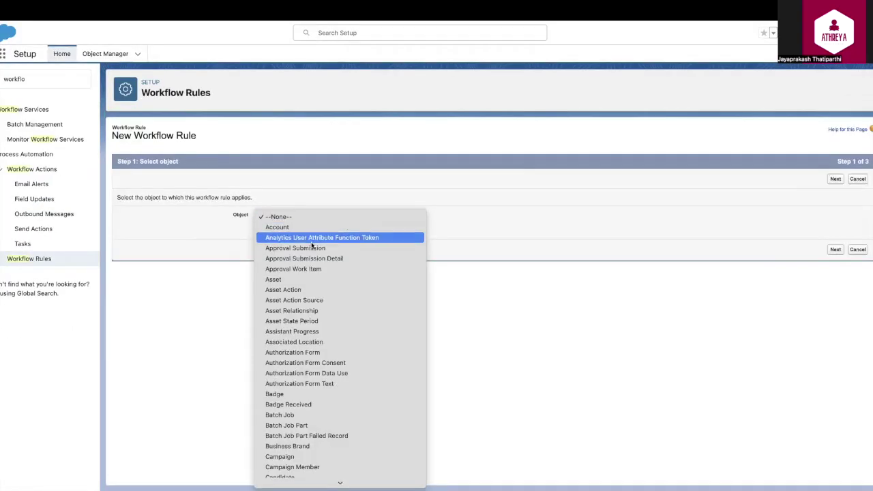
Step: Create a Job Application workflow rule named Create Task for Recruiter to confirm interview, evaluated when created and any time it's edited to subsequently meet criteria
scroll(316, 360, down, 3)
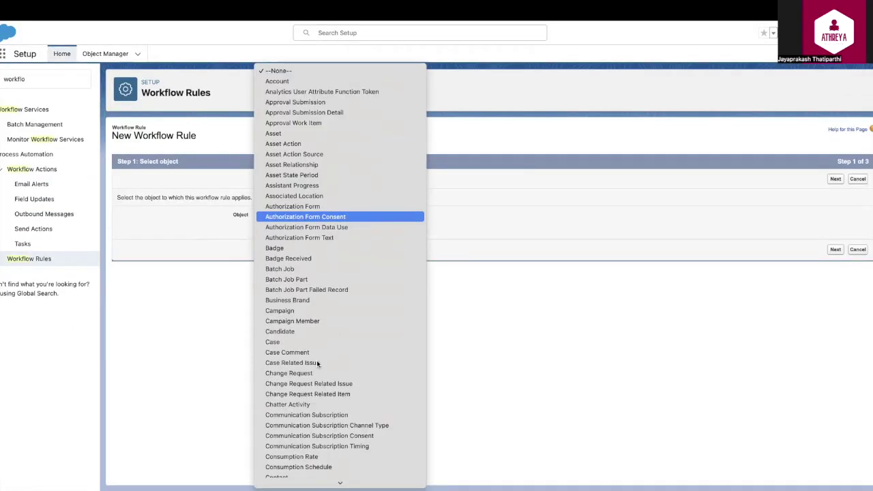
scroll(310, 395, down, 3)
text(s)
text(k for Recruiter to confirm interview)
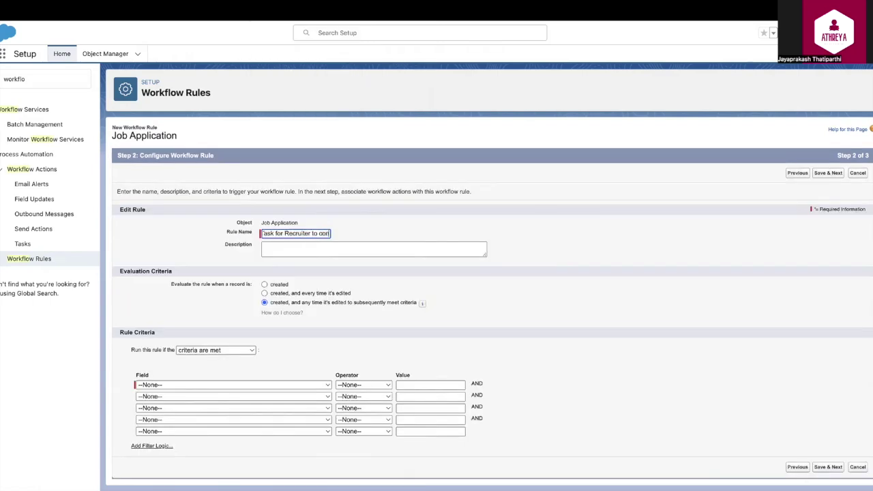
click(356, 299)
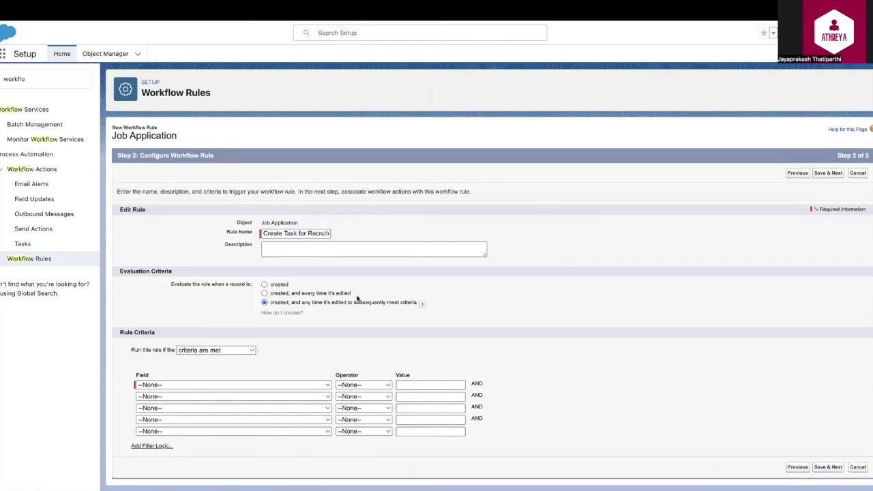
click(294, 293)
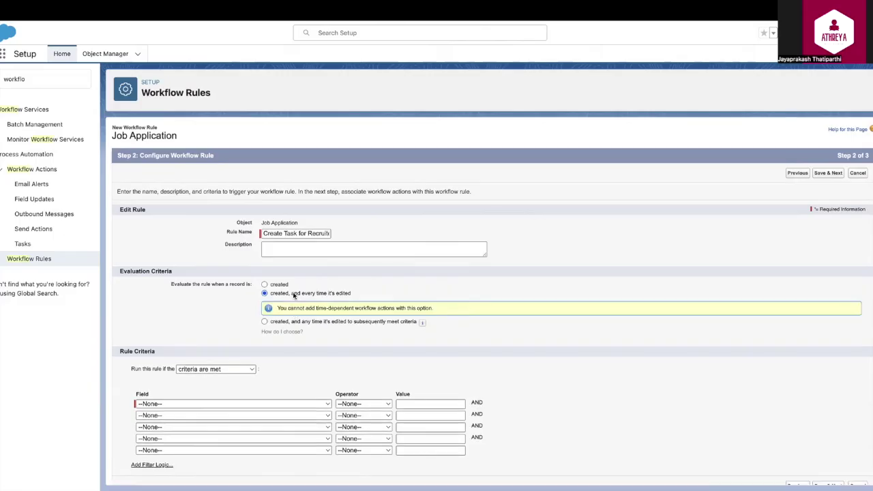
click(303, 302)
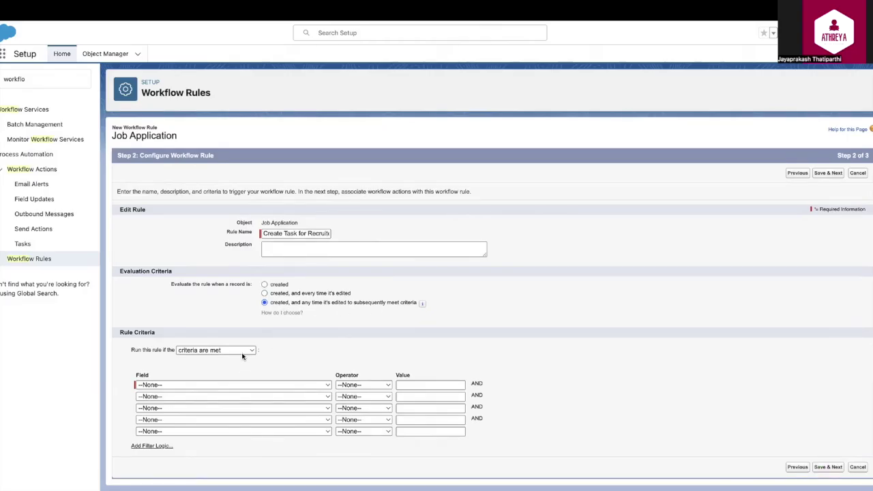
Step: Set the rule criteria to Job Application: Stage equals Interview Scheduled and save the rule to continue to its actions
click(212, 385)
scroll(212, 384, down, 5)
click(231, 377)
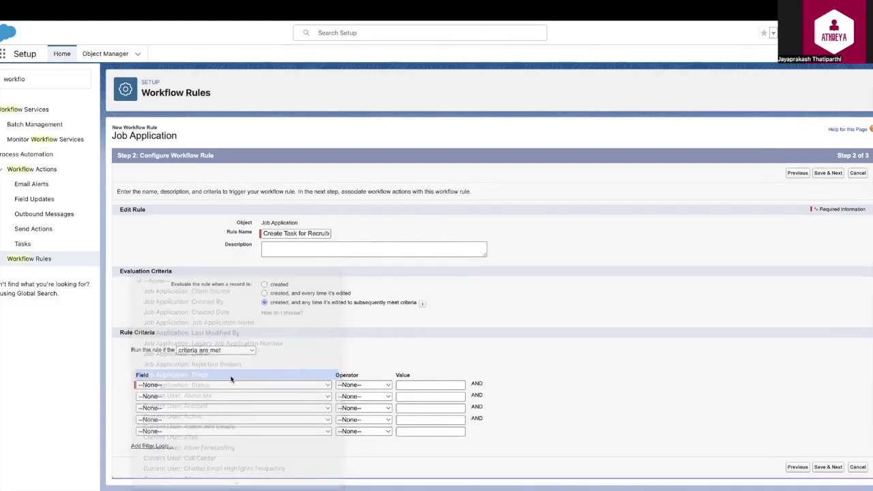
click(361, 386)
click(360, 396)
click(473, 385)
click(25, 191)
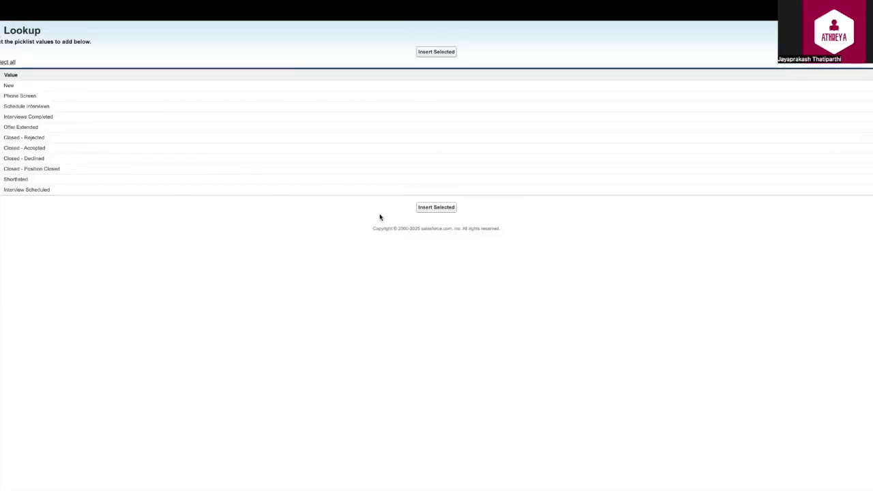
click(436, 206)
click(827, 467)
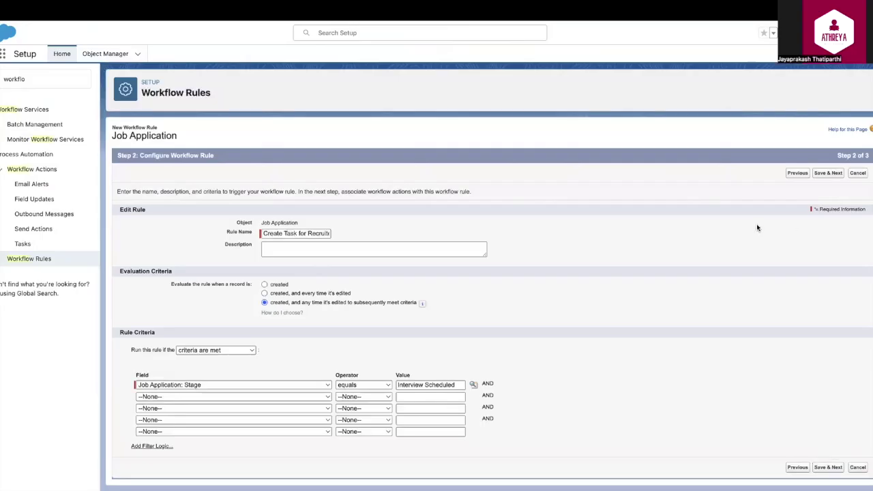
Step: Add a new task action to the rule and enter a subject beginning with Confirm Interview
click(136, 268)
click(139, 279)
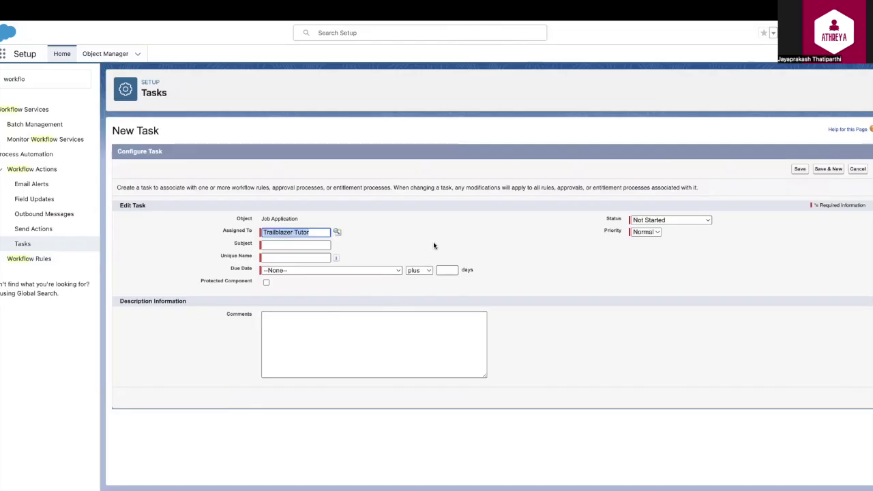
key(Tab)
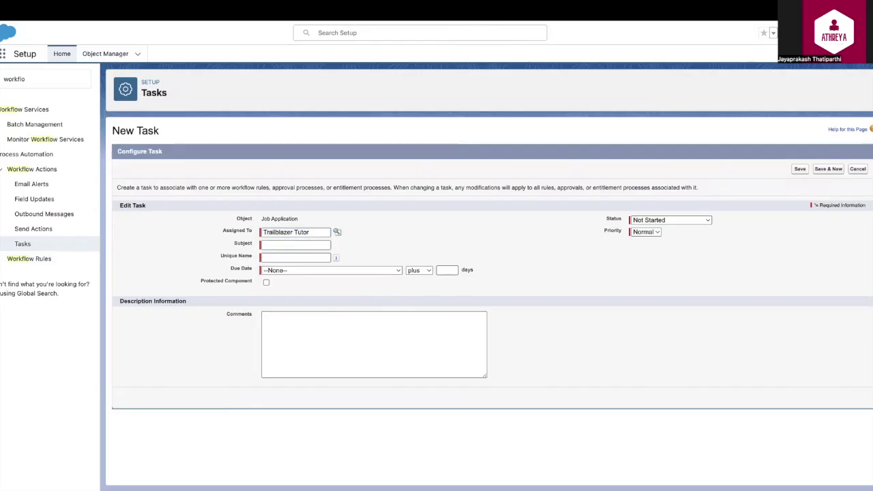
Step: Set the Confirm Interview Logistics task due at Rule Trigger Date plus 1 day, with status Not Started and priority High, and save it
click(336, 270)
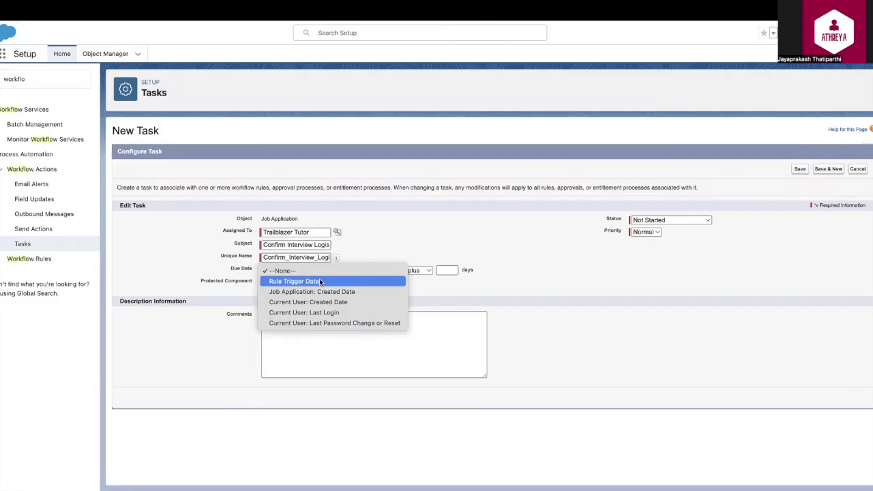
click(320, 282)
click(447, 270)
text(1)
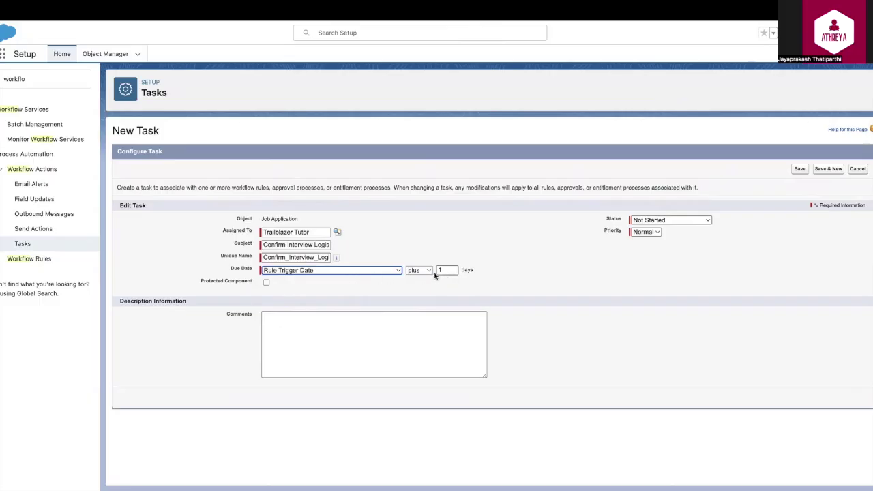
click(668, 219)
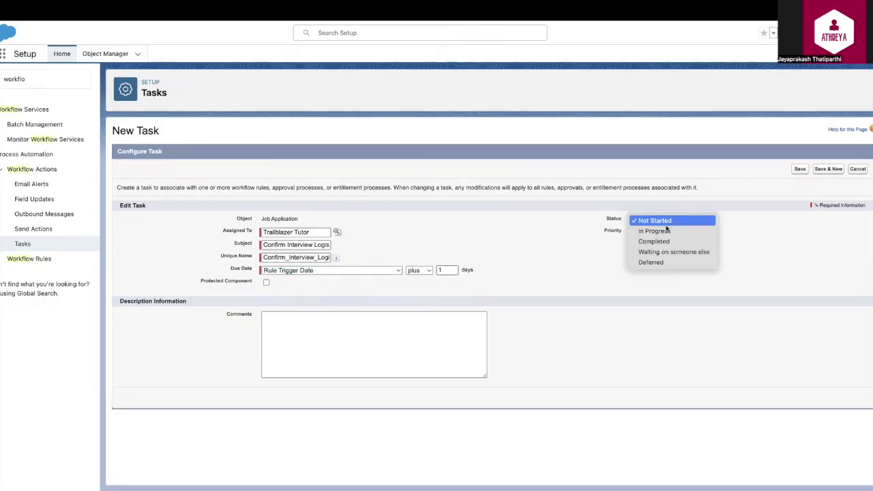
click(651, 221)
click(646, 232)
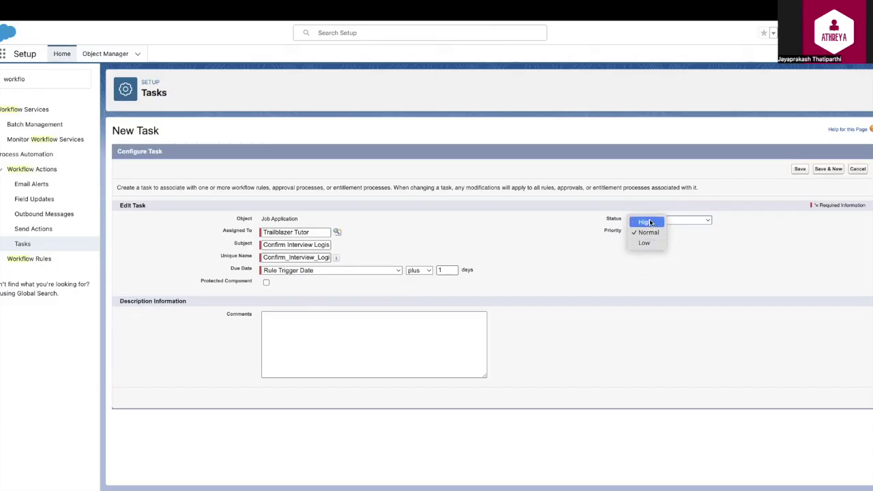
click(643, 220)
click(832, 174)
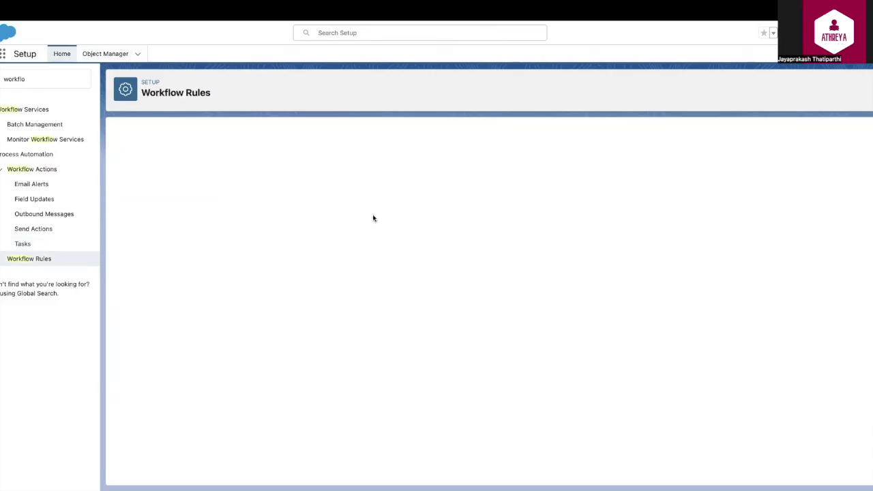
Step: Activate the Create Task for Recruiter workflow rule and review its evaluation criteria and Stage condition
click(421, 181)
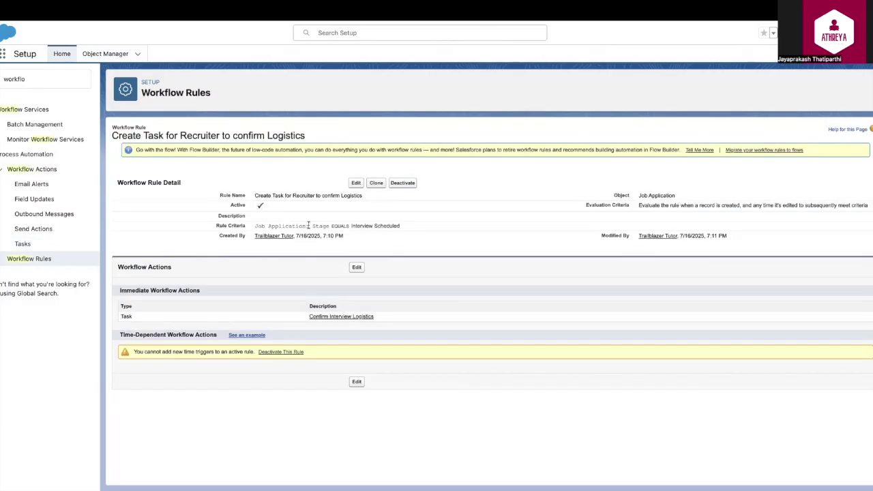
drag(638, 204, 871, 205)
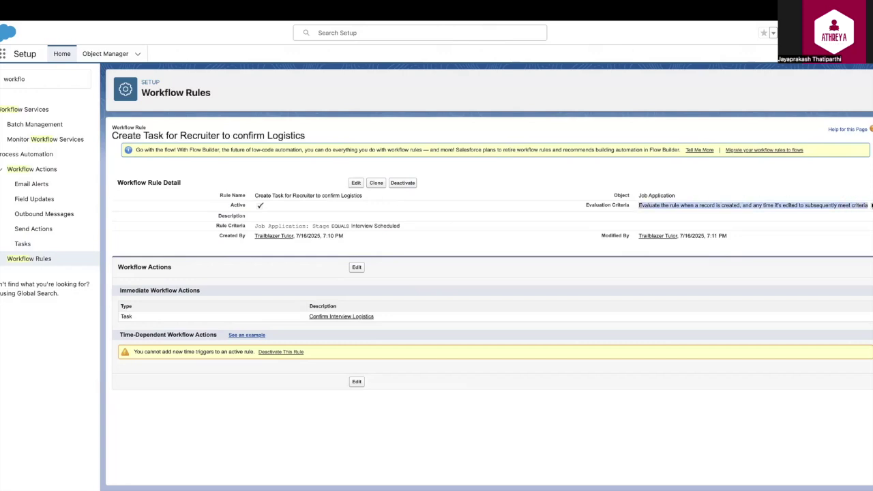
drag(311, 225, 388, 225)
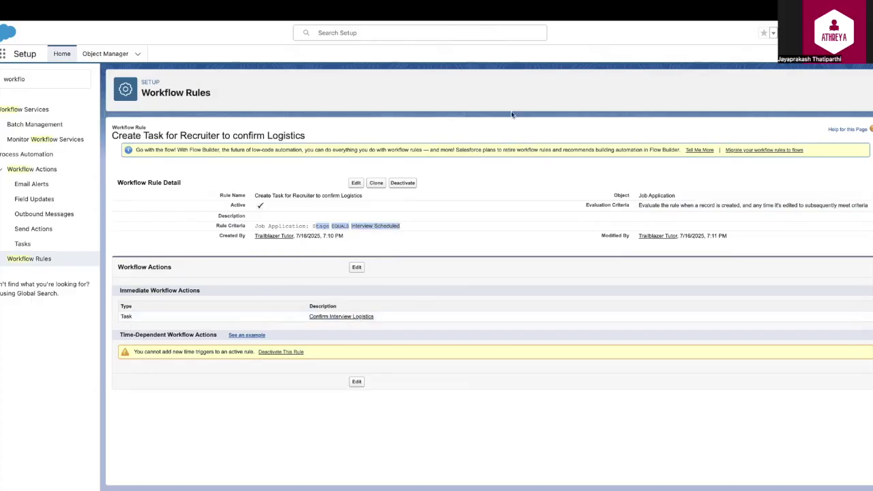
Step: Switch to the Recruiting app and clone job application APP-00005, keeping Stage New, candidate C-0002 and position Awesome Sales Rep
click(474, 11)
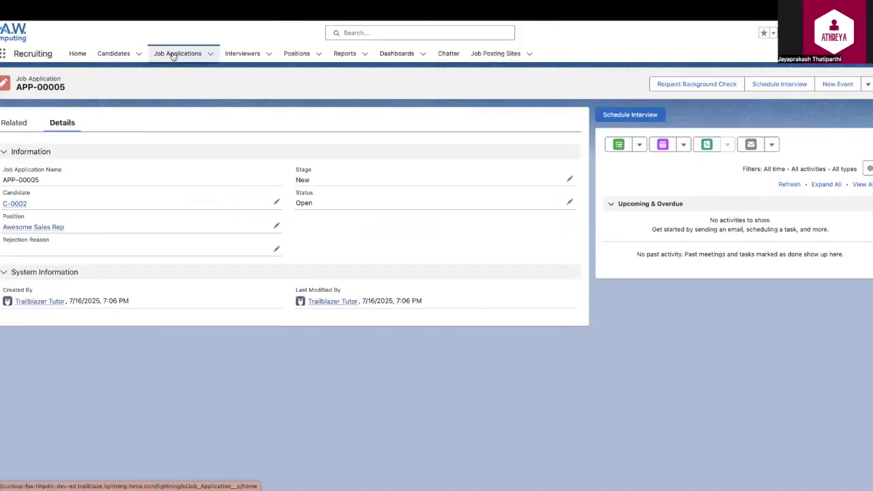
click(174, 54)
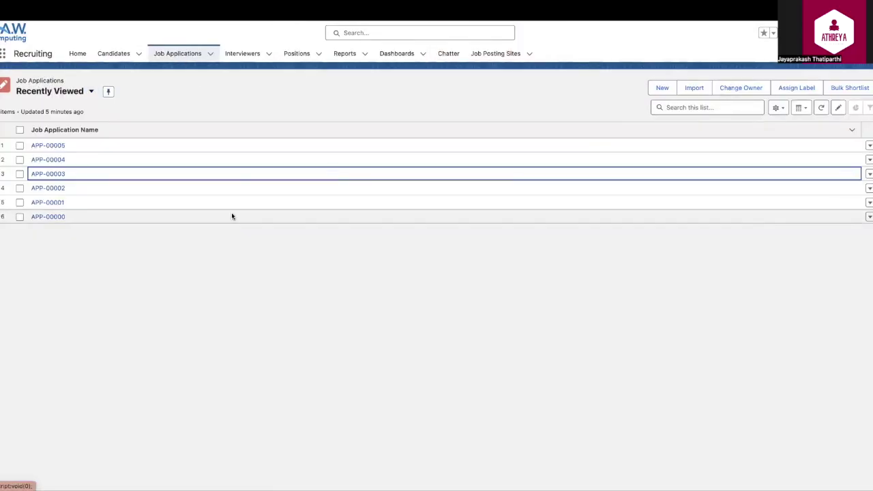
click(51, 145)
click(869, 86)
click(825, 231)
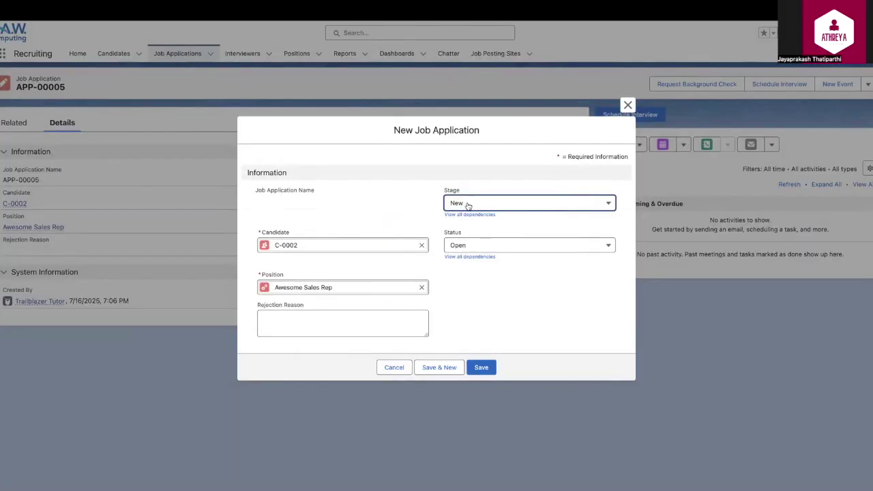
click(482, 368)
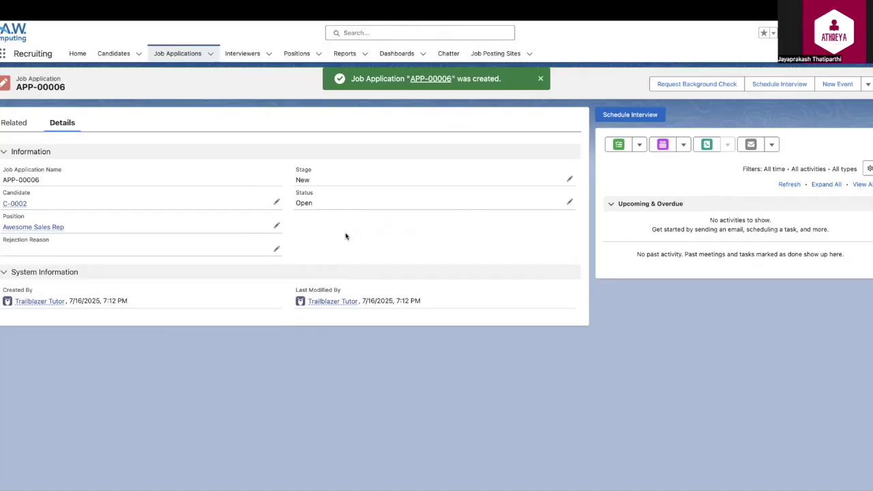
Step: Set the cloned job application's Stage to Interview Scheduled and save the record
click(566, 180)
click(421, 200)
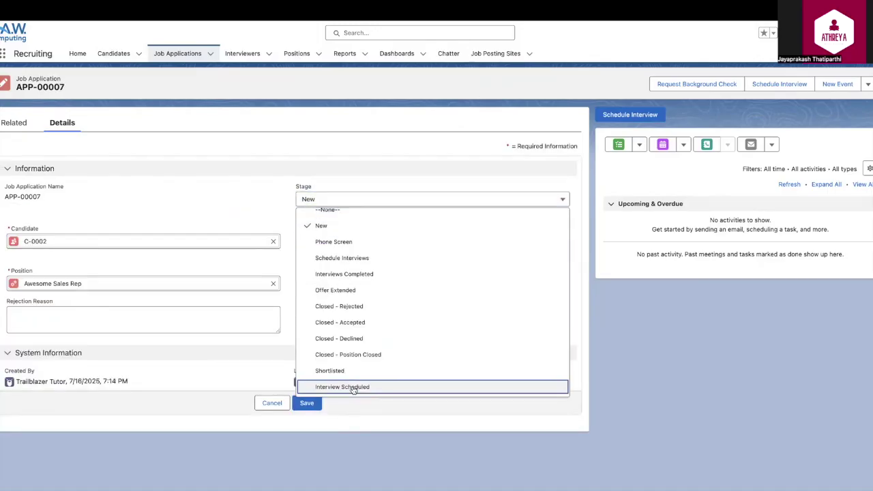
click(374, 385)
click(307, 403)
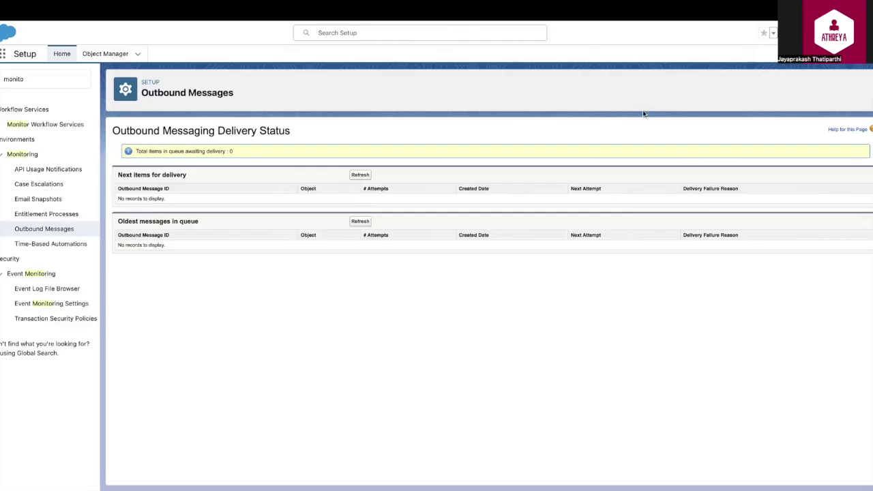
Step: Switch to Webhook.site and examine the received outbound message request, highlighting its endpoint URL
click(773, 33)
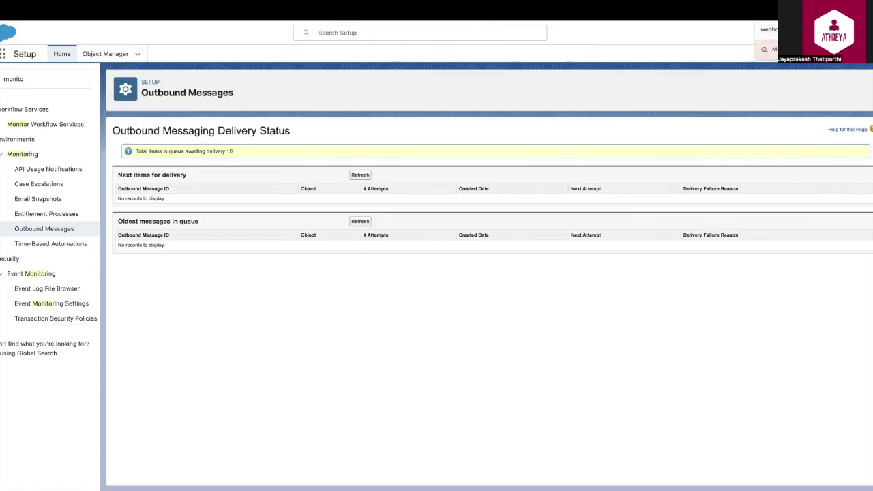
click(778, 8)
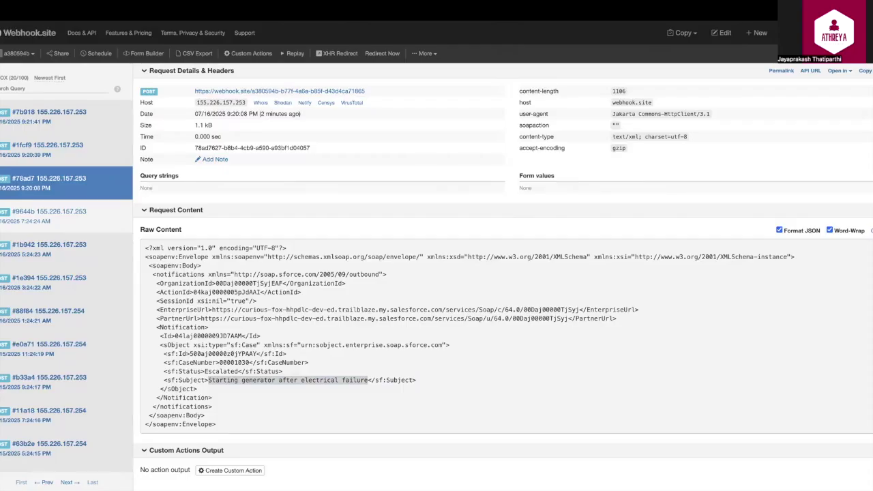
drag(195, 91, 367, 90)
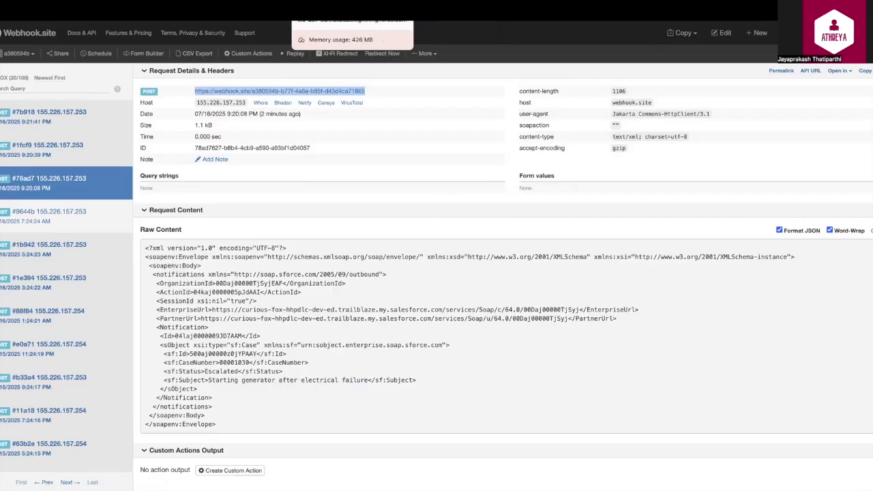
Step: Return to Salesforce Setup, search for the workflow rules and open the Send Case Details rule
click(352, 11)
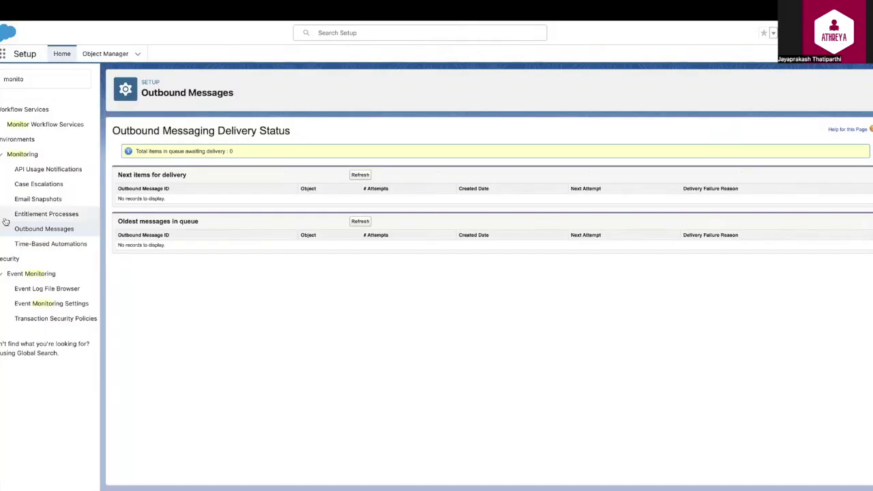
click(15, 79)
key(ctrl+a)
text(workflo)
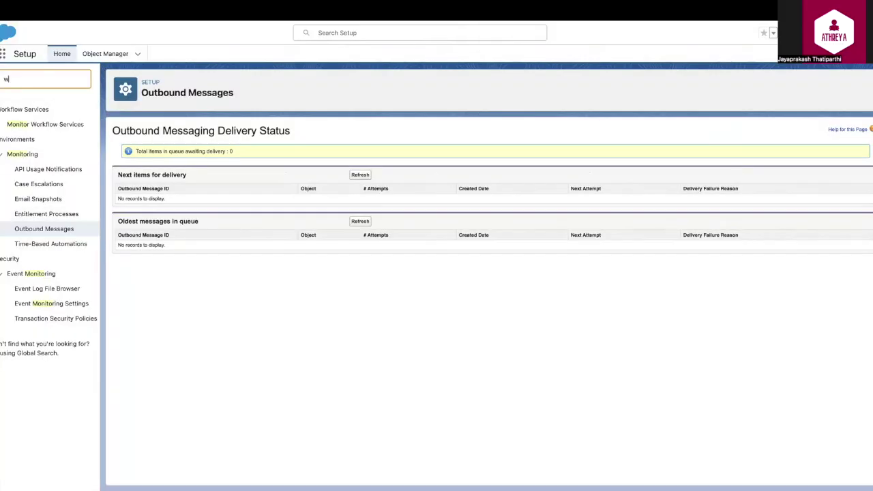
click(30, 259)
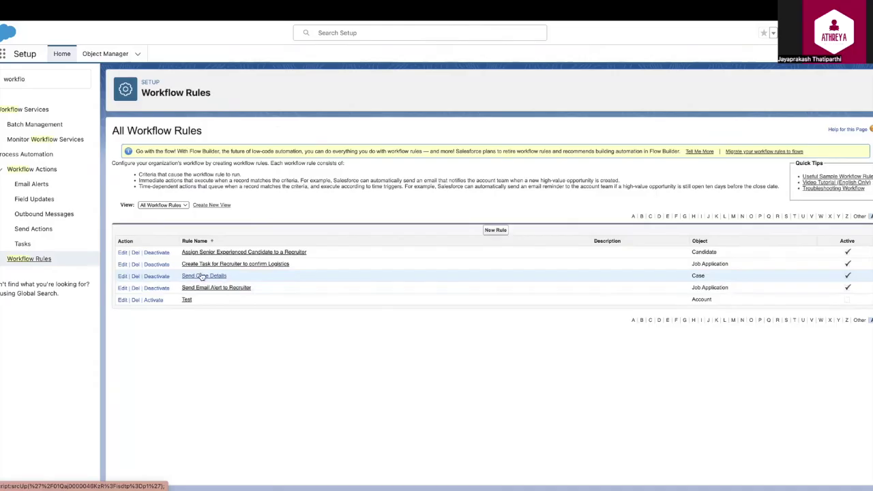
click(200, 277)
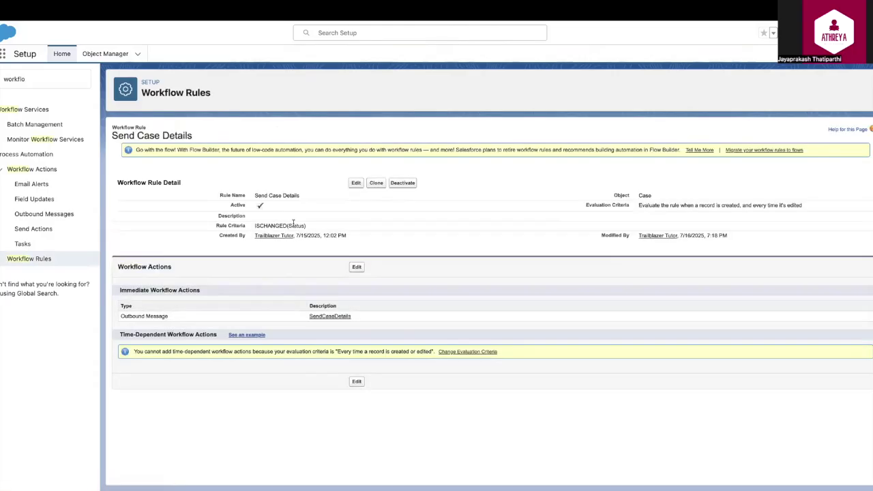
Step: Open the Send Case Details rule for editing and examine its object, evaluation criteria and ISCHANGED(Status) formula
click(355, 183)
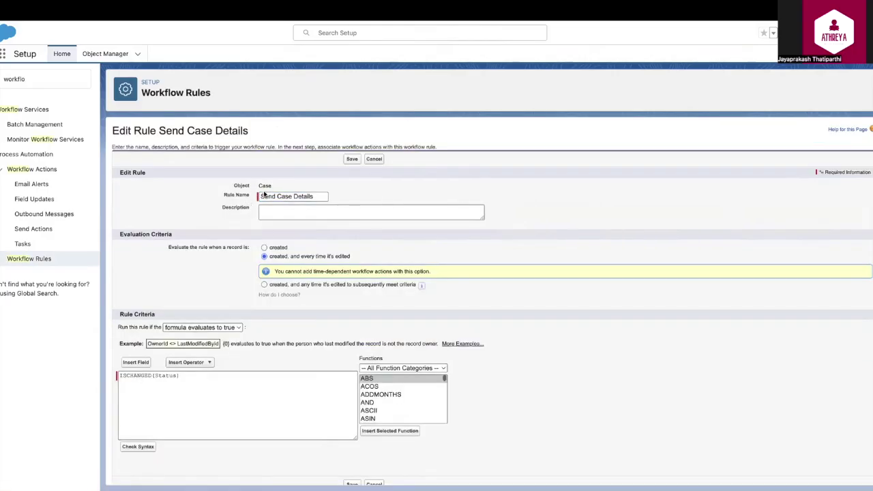
drag(167, 246, 250, 253)
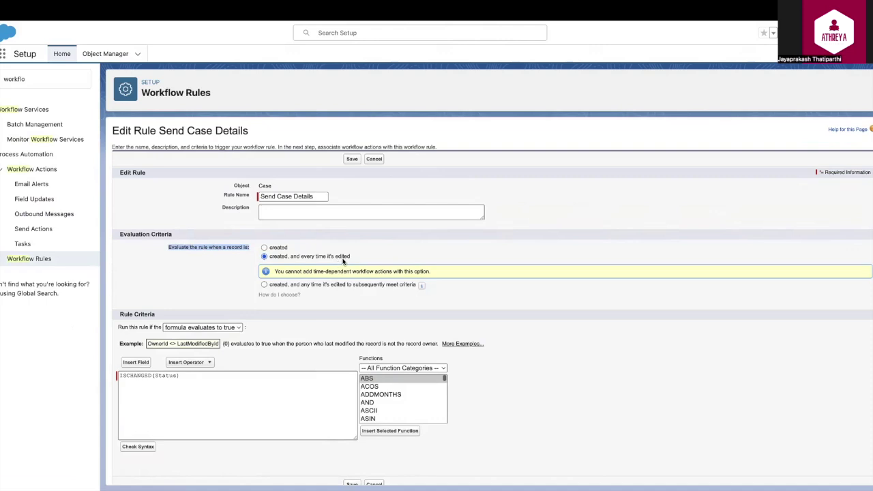
drag(276, 189, 259, 186)
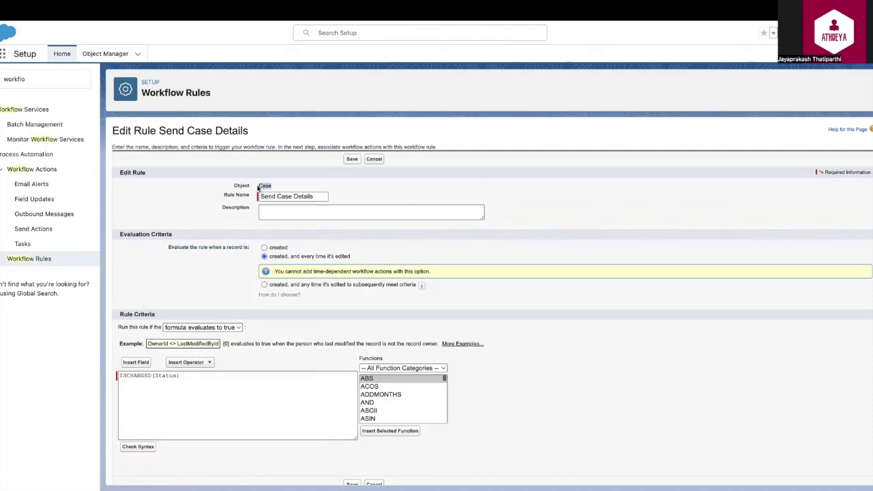
drag(120, 375, 183, 376)
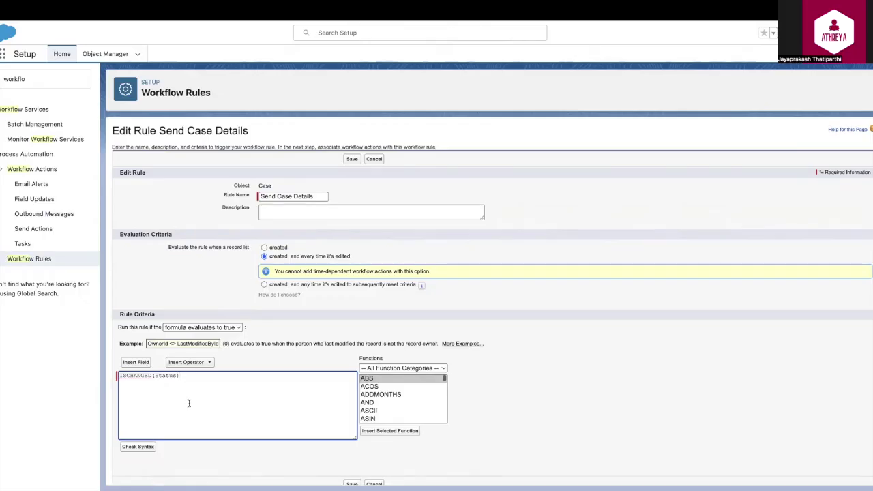
click(15, 258)
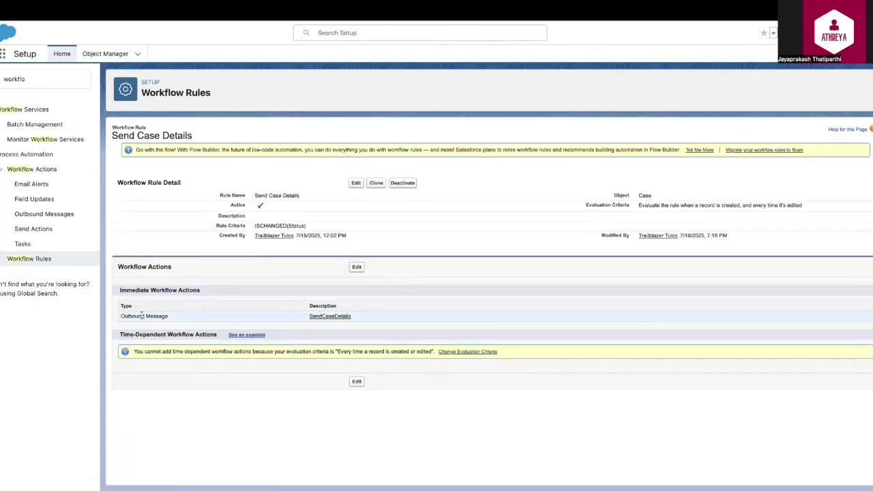
Step: Open the SendCaseDetails outbound message for editing and examine its endpoint URL and the case fields to send
click(319, 316)
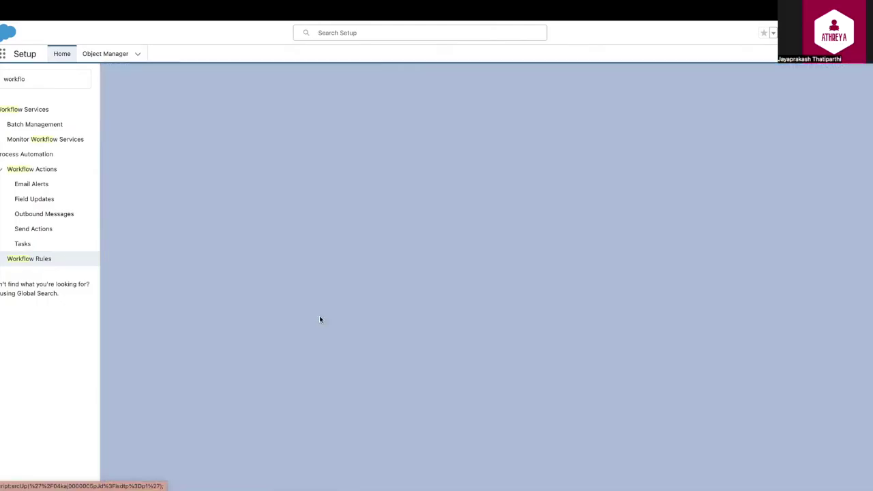
click(355, 166)
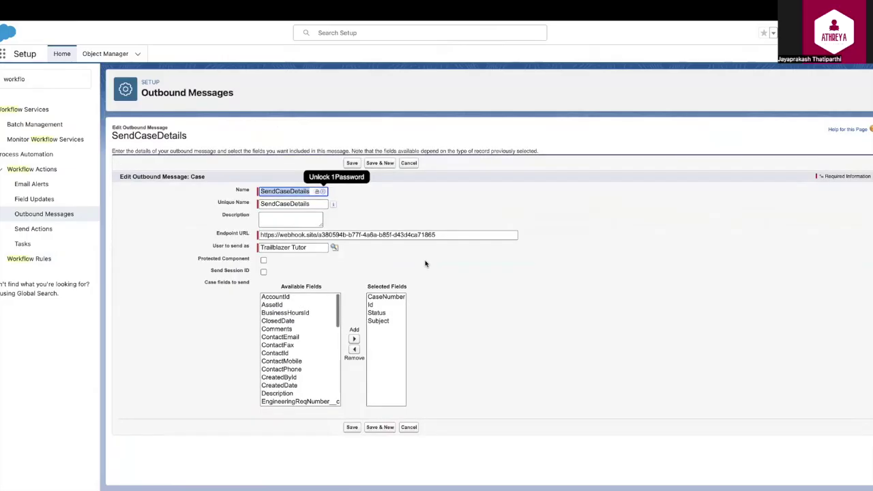
click(492, 215)
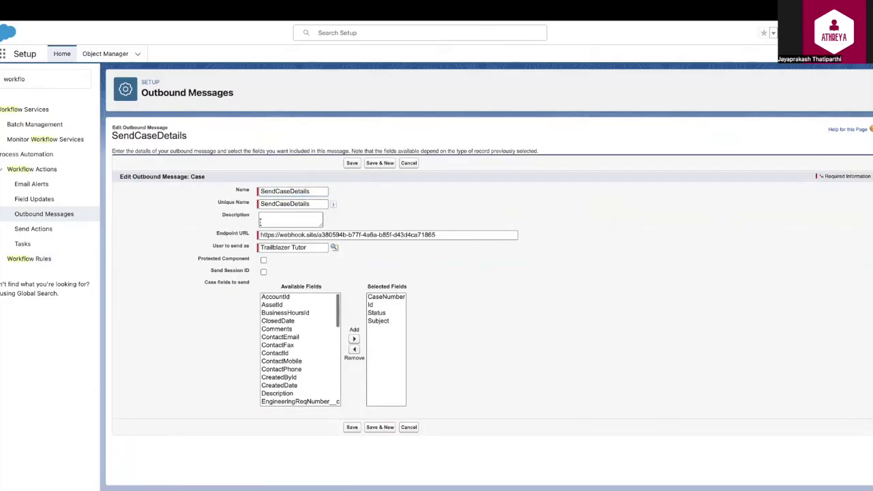
drag(215, 233, 250, 234)
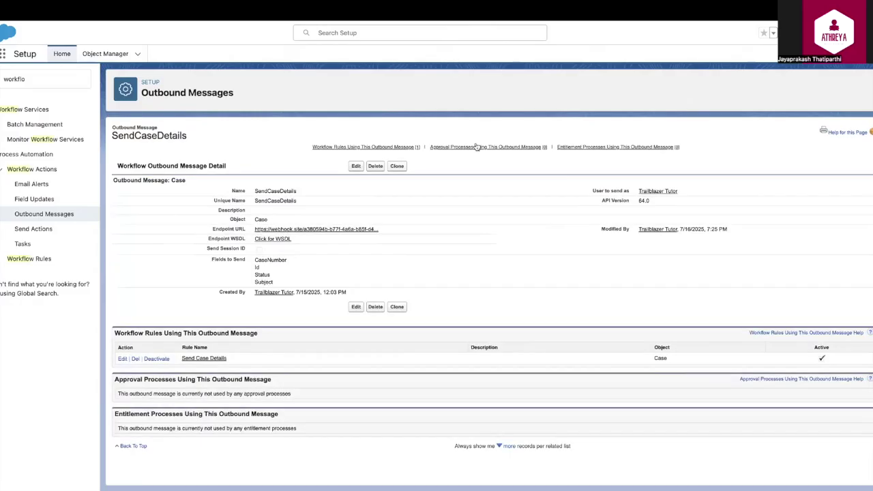
Step: Return to the recently viewed cases in the Recruiting app, open case 00001028 and set its status to Escalated
click(204, 358)
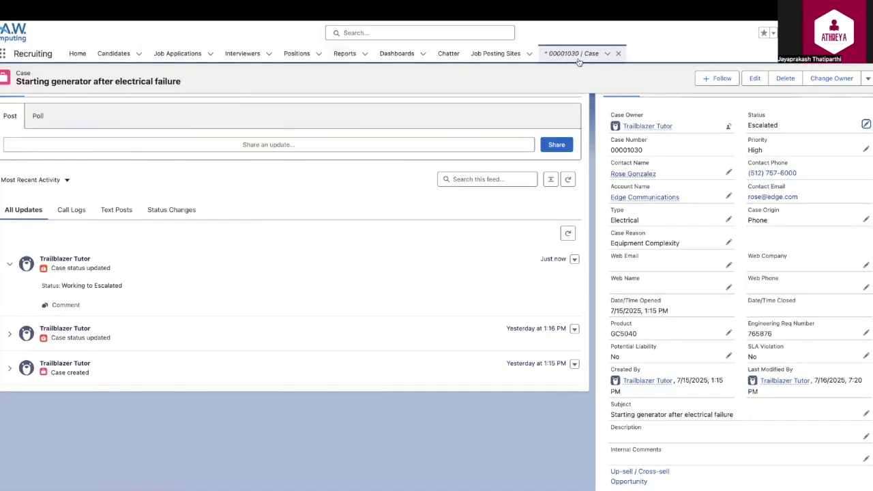
click(577, 53)
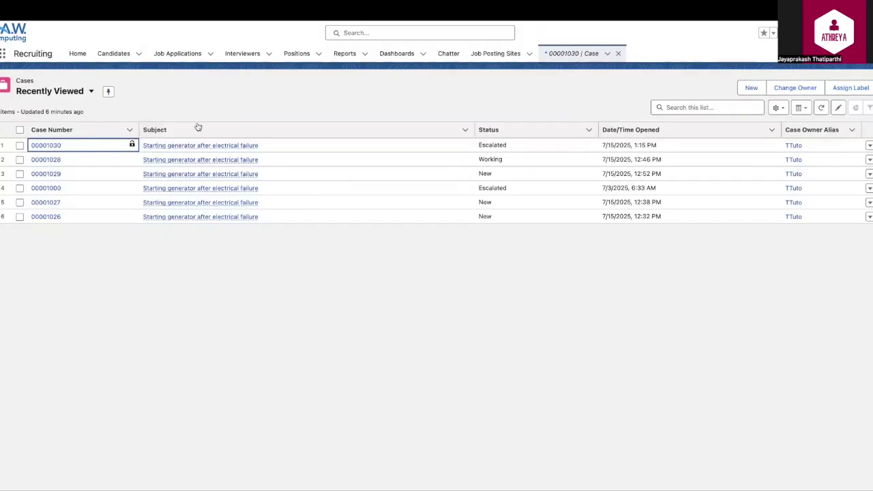
click(47, 159)
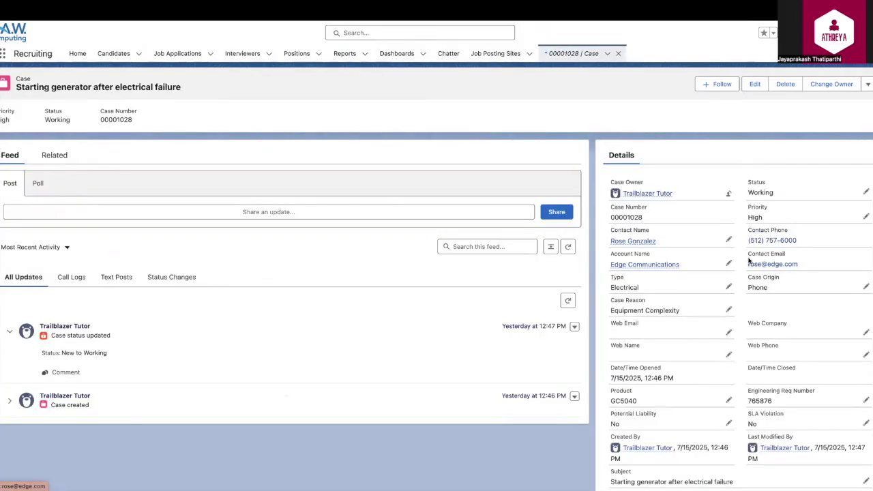
click(866, 192)
click(822, 217)
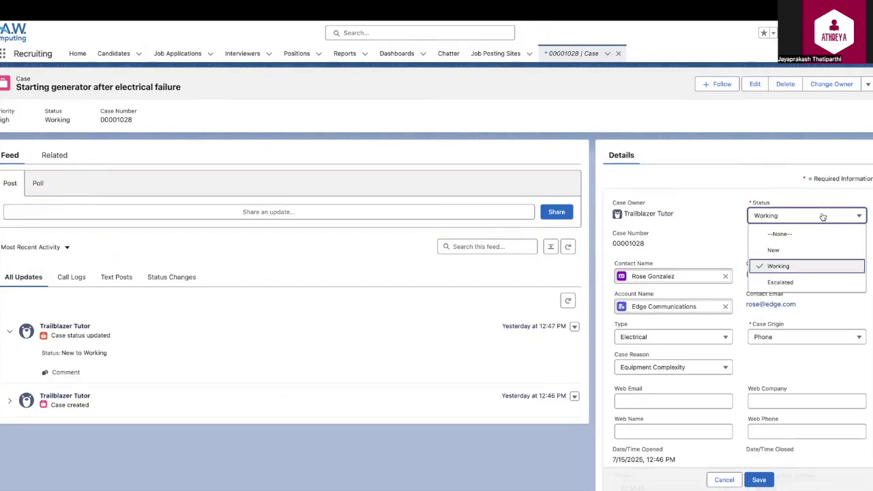
click(784, 282)
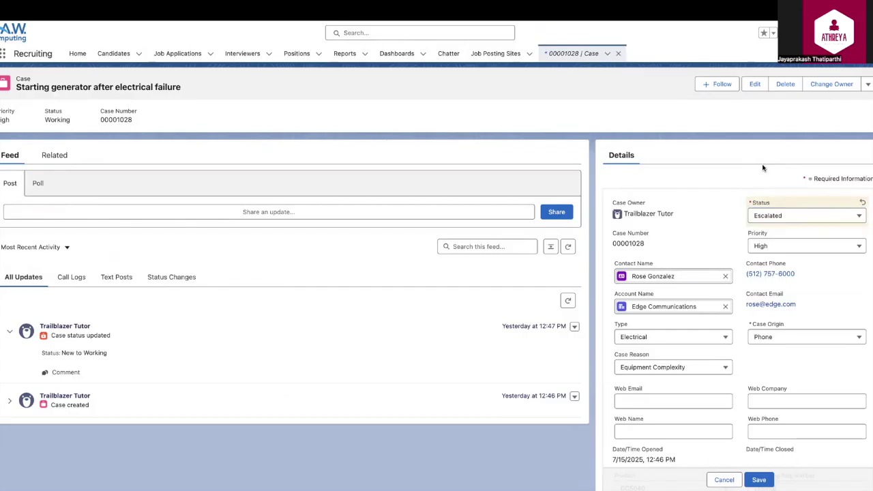
click(758, 480)
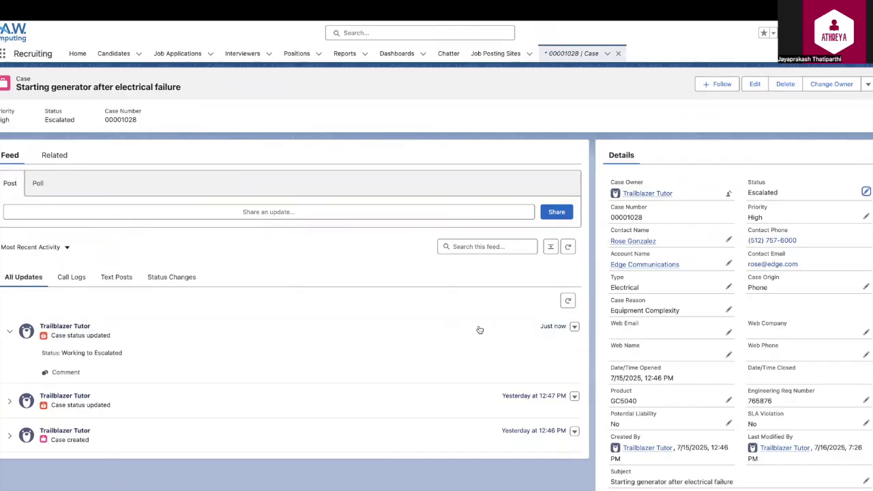
Step: Switch to Webhook.site and examine the newest outbound message requests, highlighting the case number, status and subject in the raw content
key(ctrl+Tab)
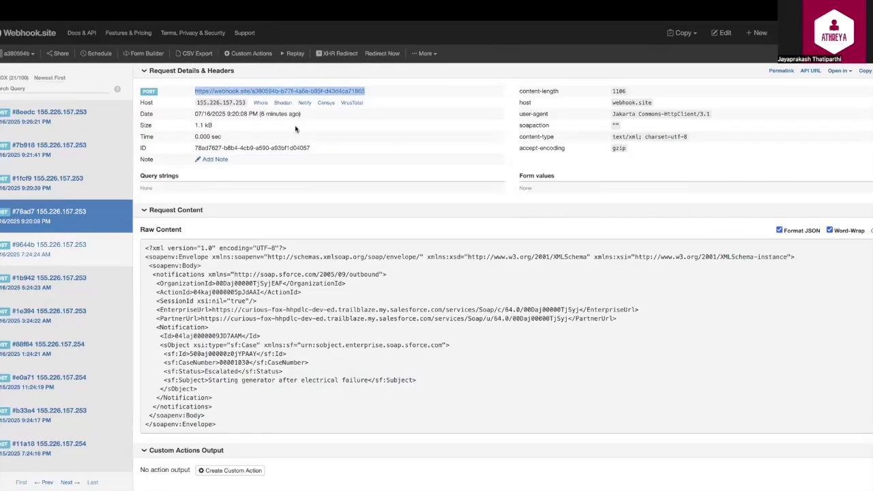
click(38, 117)
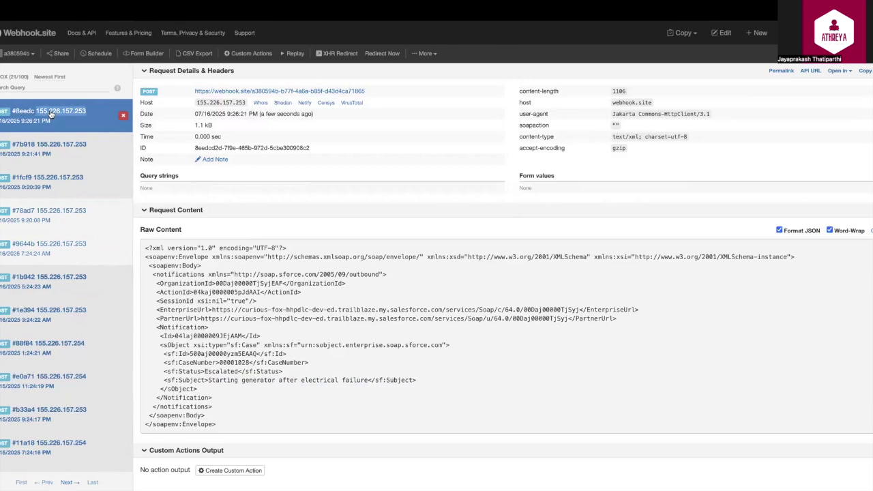
drag(220, 362, 249, 362)
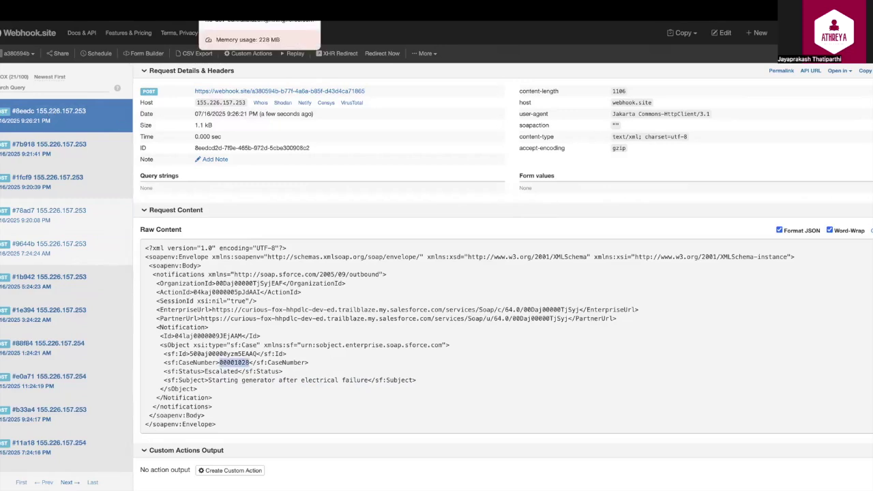
drag(205, 371, 371, 379)
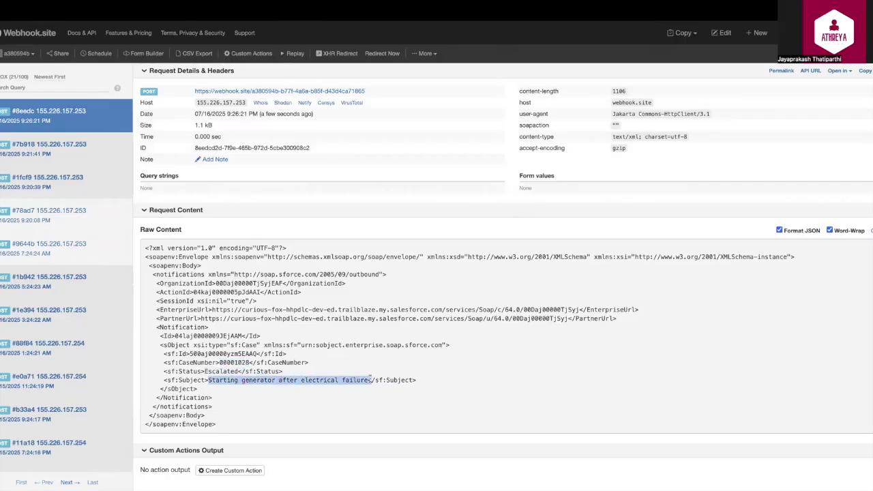
click(428, 380)
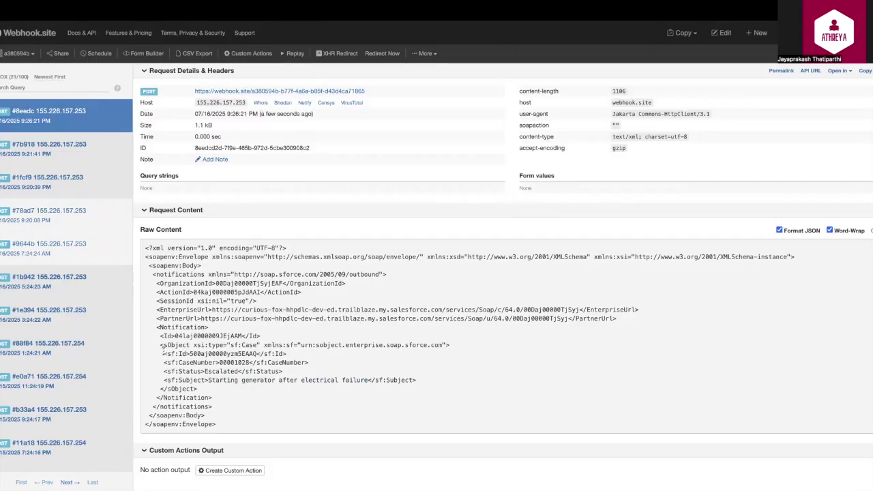
drag(418, 380, 161, 354)
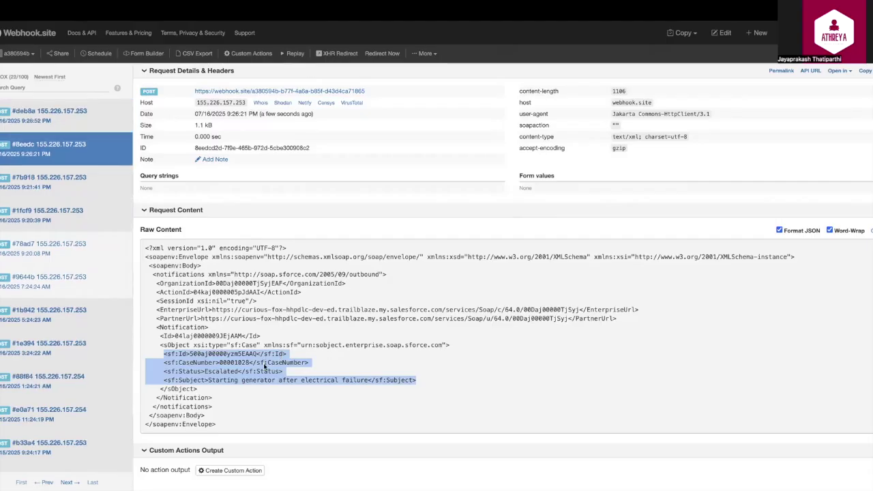
click(60, 119)
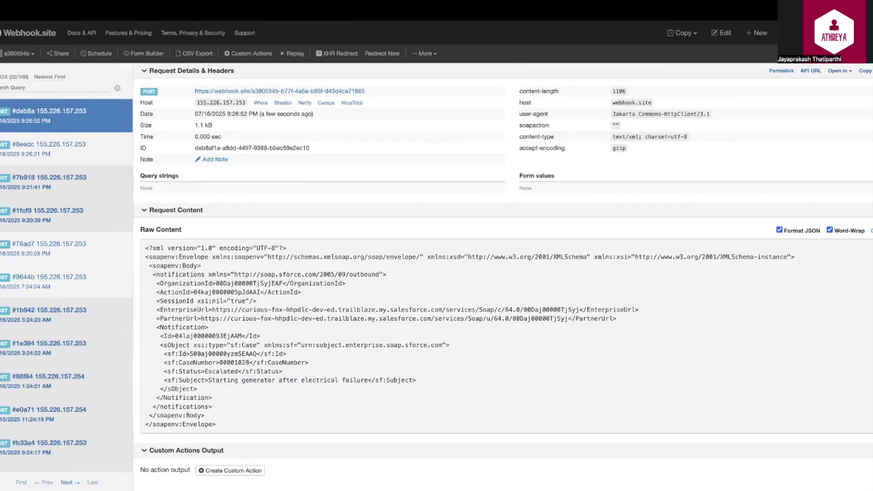
Step: Return to Salesforce Setup, search for the monitoring pages and open the outbound message delivery status
click(83, 8)
drag(79, 72, 26, 65)
text(monito)
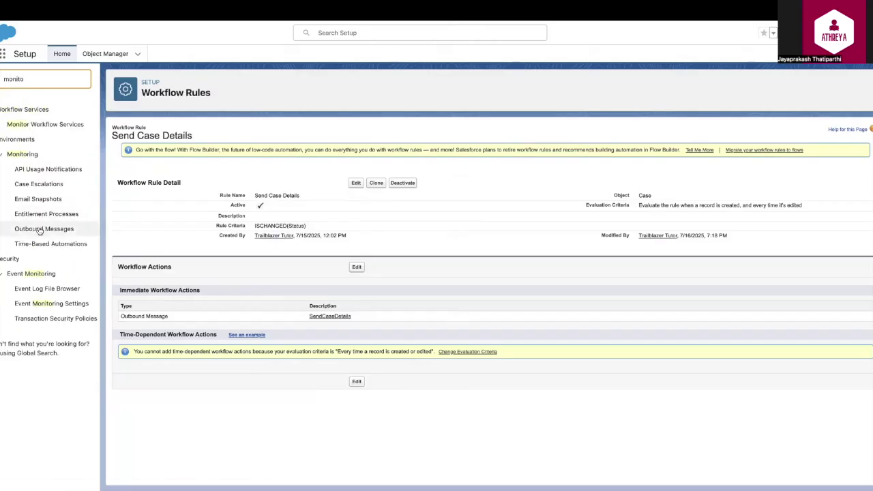
click(51, 229)
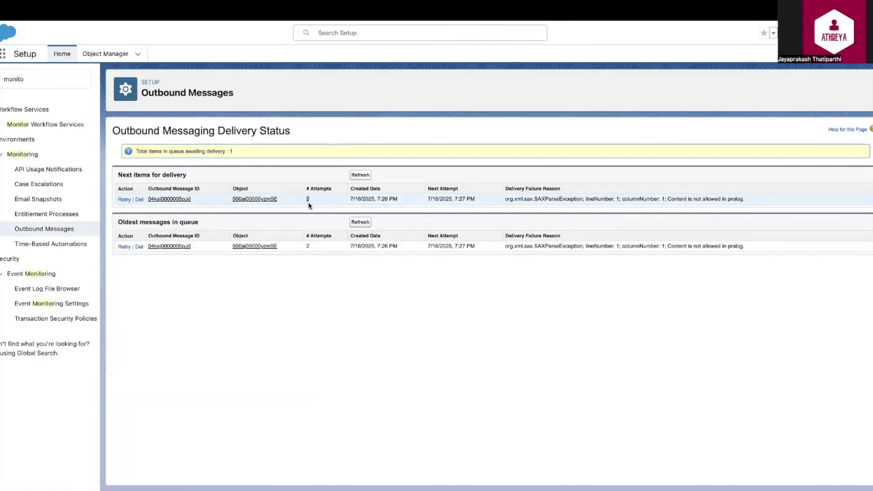
Step: Refresh the next items for delivery and delete the queued outbound message
click(360, 175)
click(139, 200)
click(520, 80)
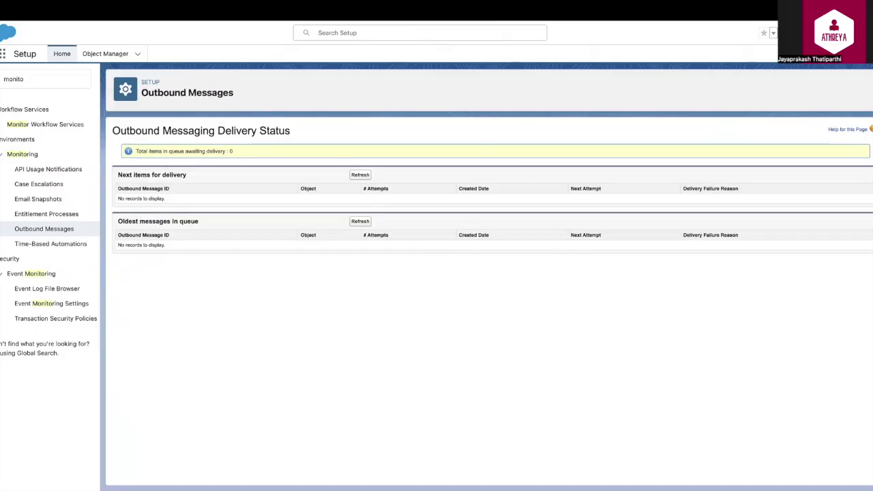
Step: Search Setup for workflow rules and open the Send Remainder to Hiring Manager rule for editing
key(super+Tab)
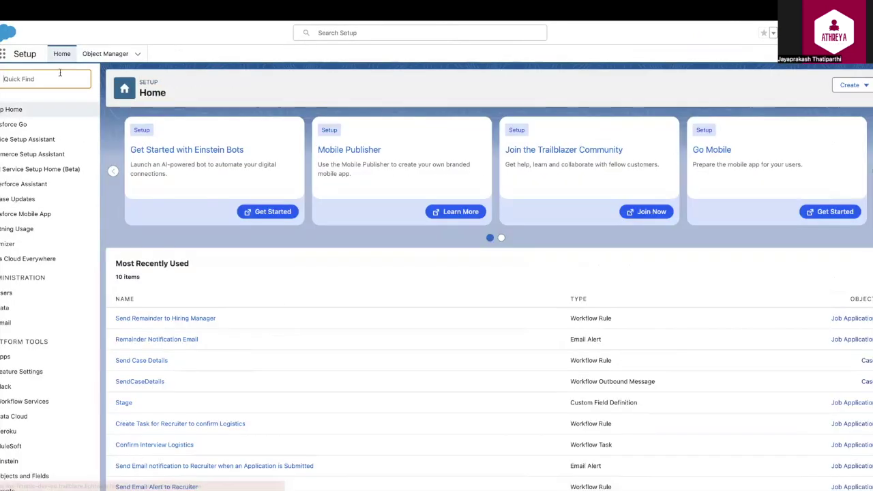
text(workflow)
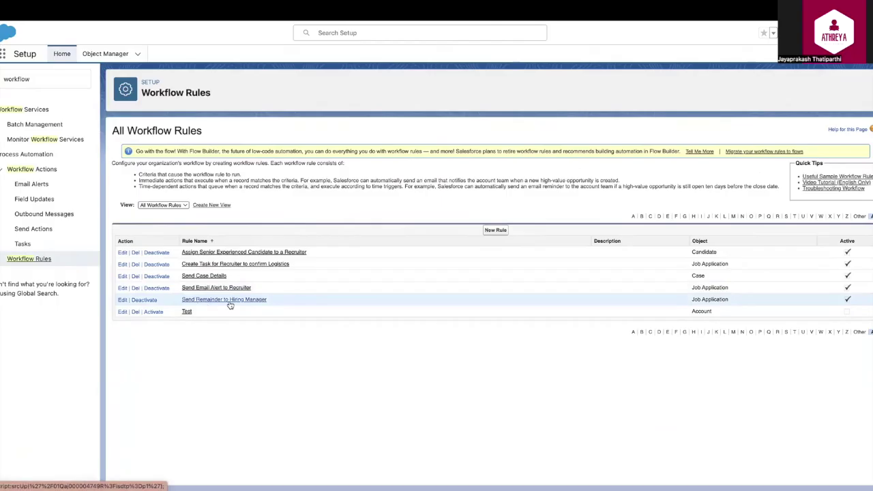
click(227, 301)
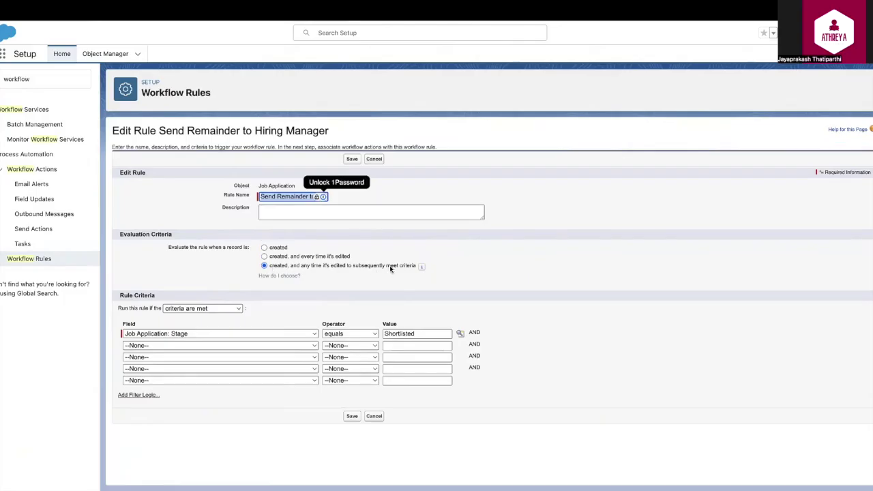
Step: Compare the rule's evaluation options, select "created, and any time it's edited to subsequently meet criteria" and save the rule
click(263, 256)
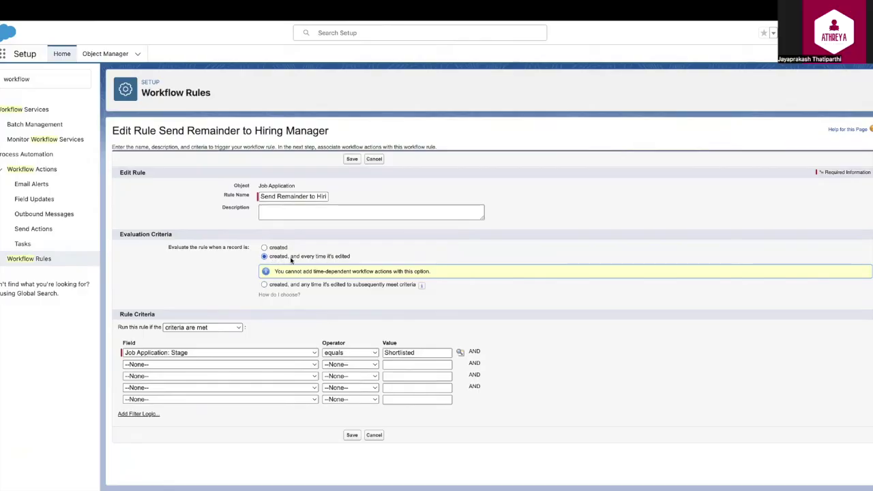
click(263, 247)
click(264, 266)
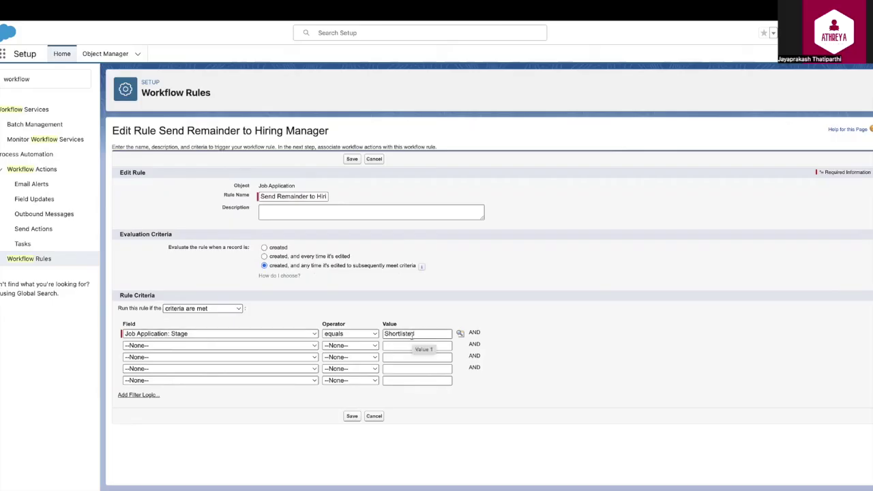
click(350, 416)
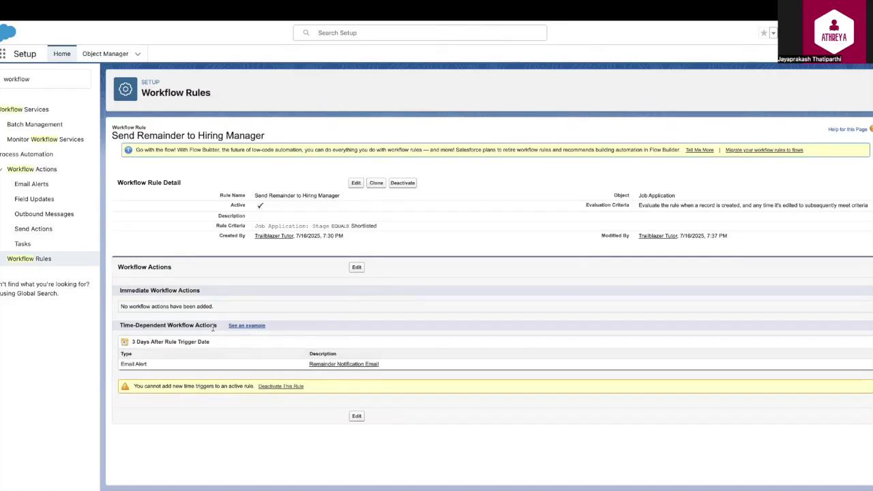
Step: Check the workflow actions of the Send Remainder to Hiring Manager rule and deactivate the rule
click(356, 266)
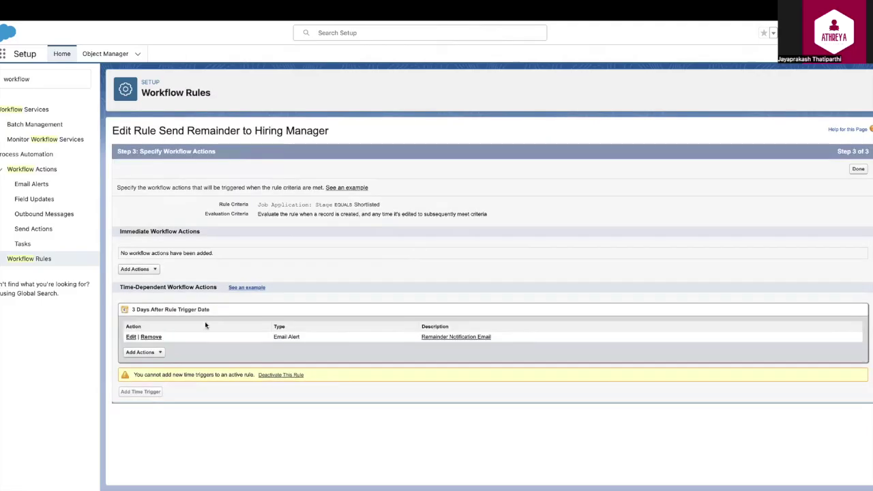
click(866, 172)
click(401, 183)
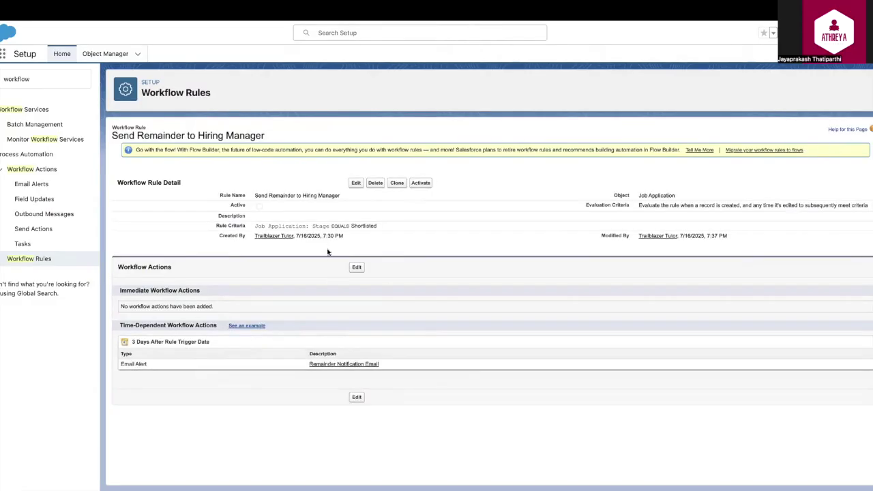
Step: Try to add a time trigger of 3 days after the Rule Trigger Date to the rule's time-dependent actions
click(356, 267)
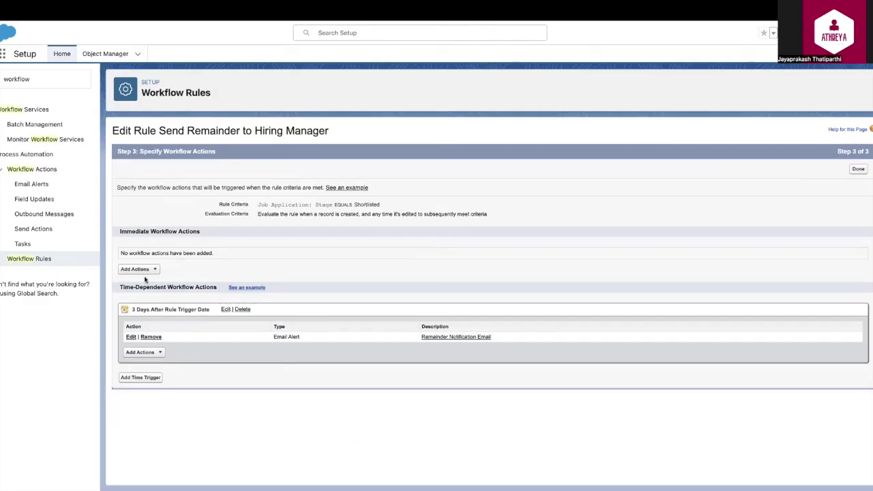
click(142, 378)
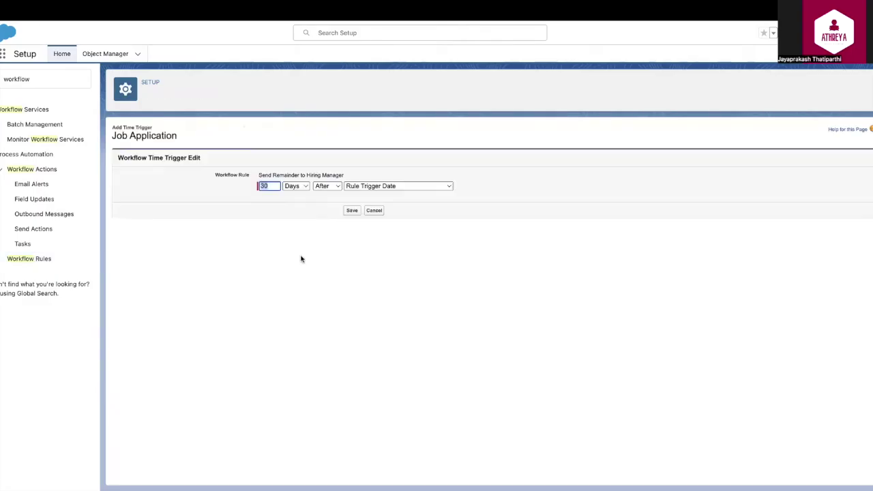
click(402, 188)
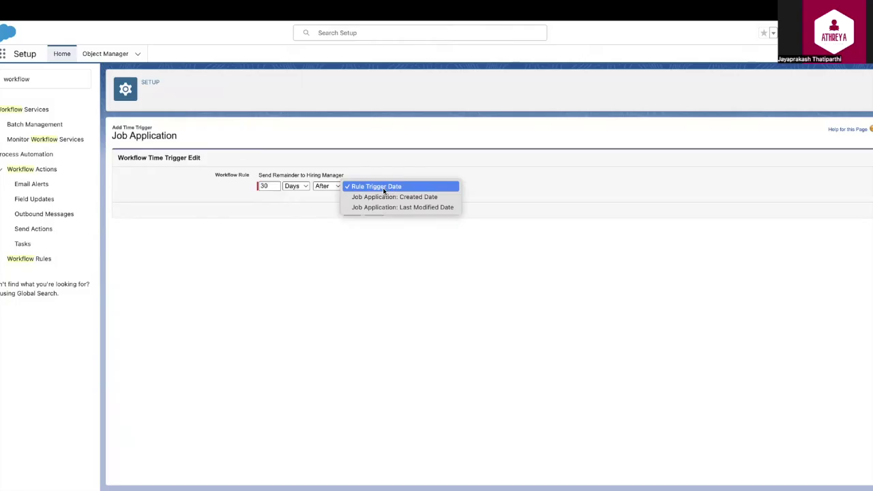
click(382, 189)
drag(269, 186, 246, 182)
text(3)
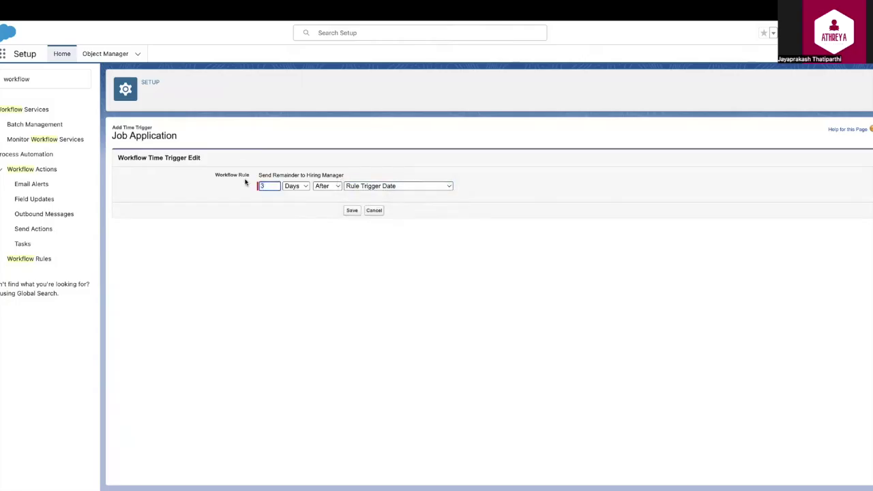
key(Return)
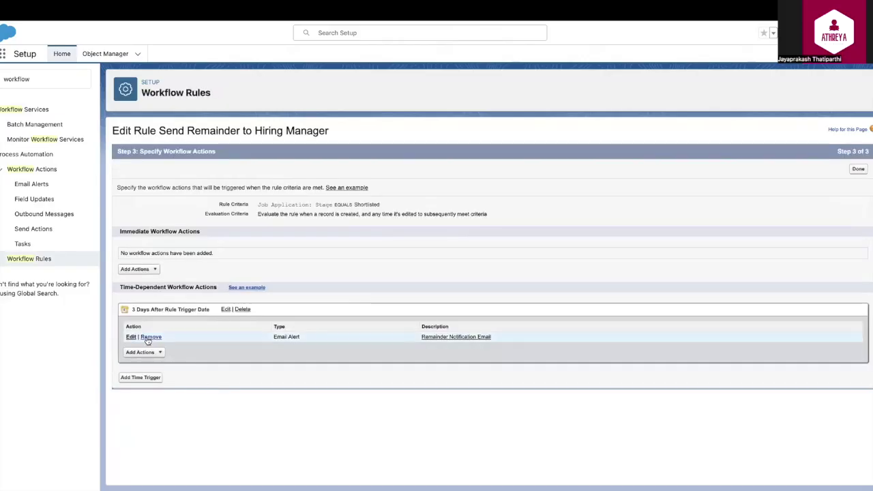
Step: Examine the existing time trigger's settings and the Remainder Notification Email alert's description, email template and recipients
click(225, 309)
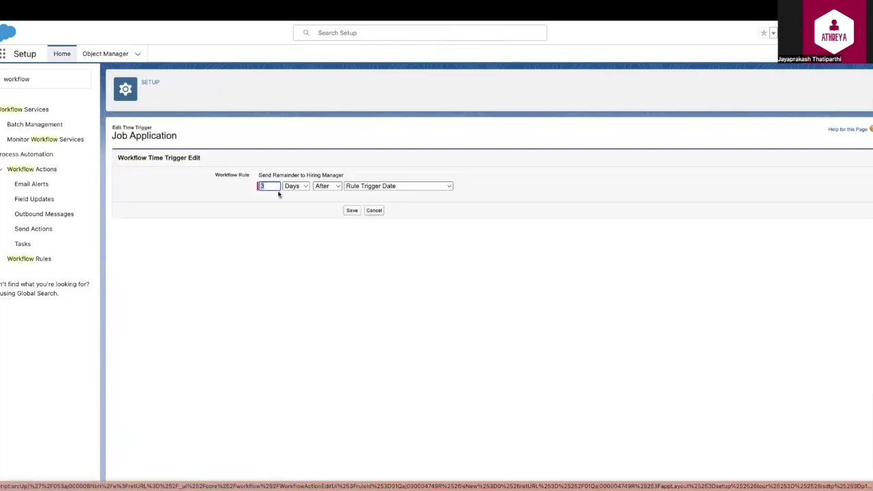
click(373, 211)
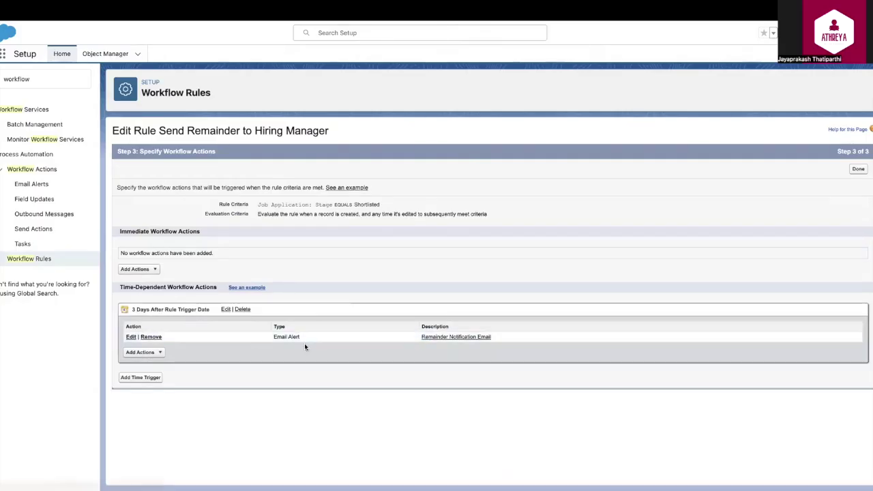
click(131, 337)
click(346, 193)
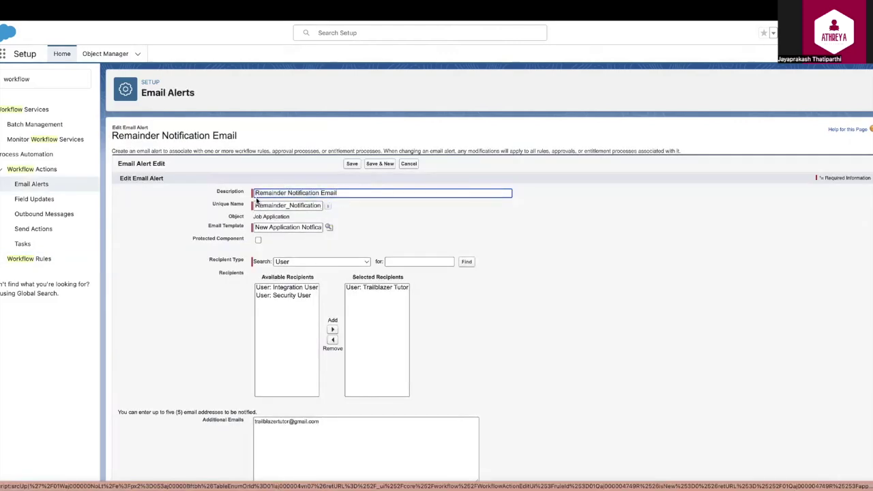
drag(256, 229, 384, 233)
click(385, 249)
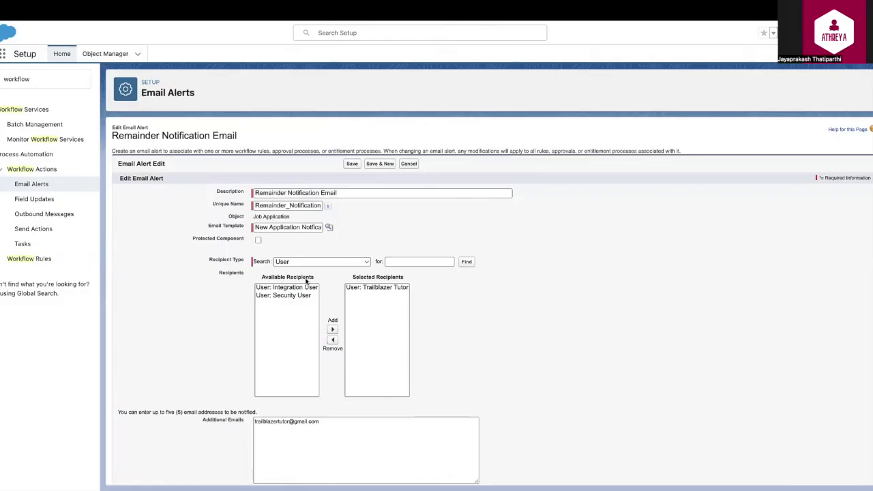
click(351, 288)
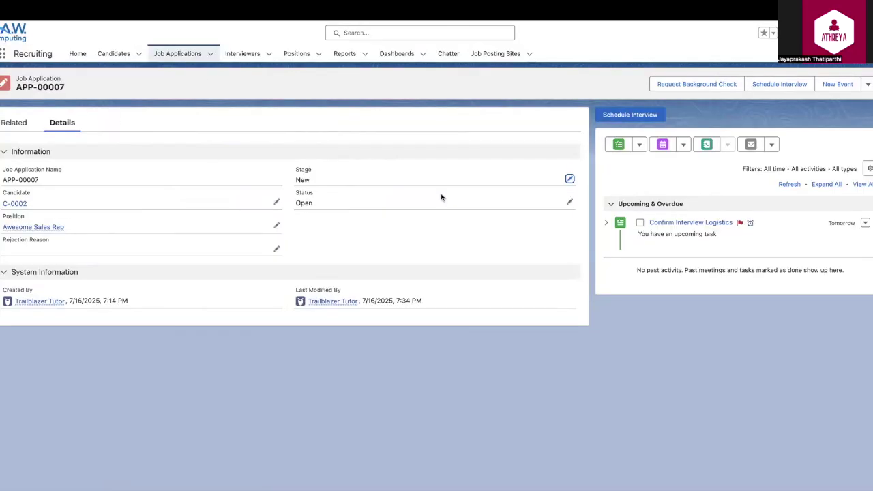
Step: Change the Stage of job application APP-00007 to Shortlisted and save the record
click(570, 178)
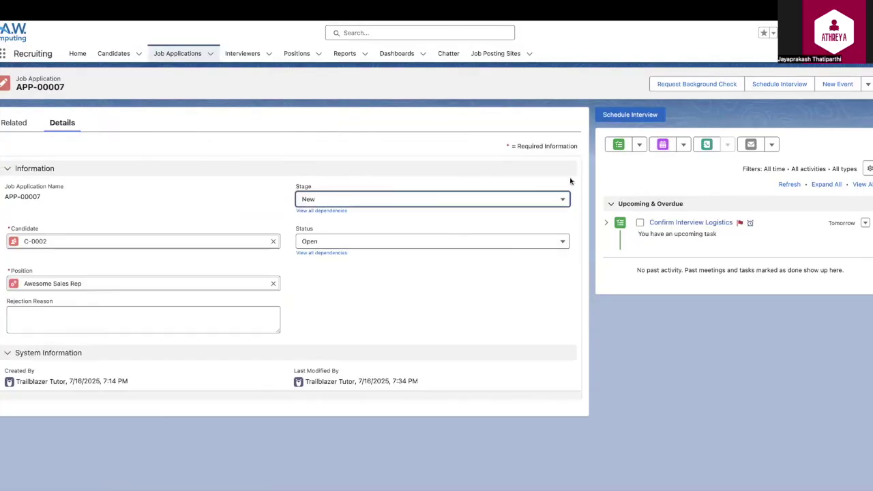
click(389, 198)
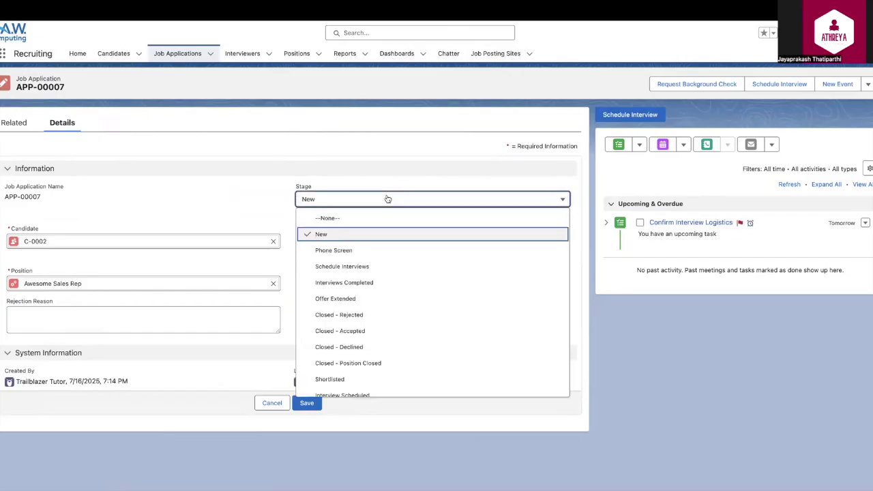
click(332, 379)
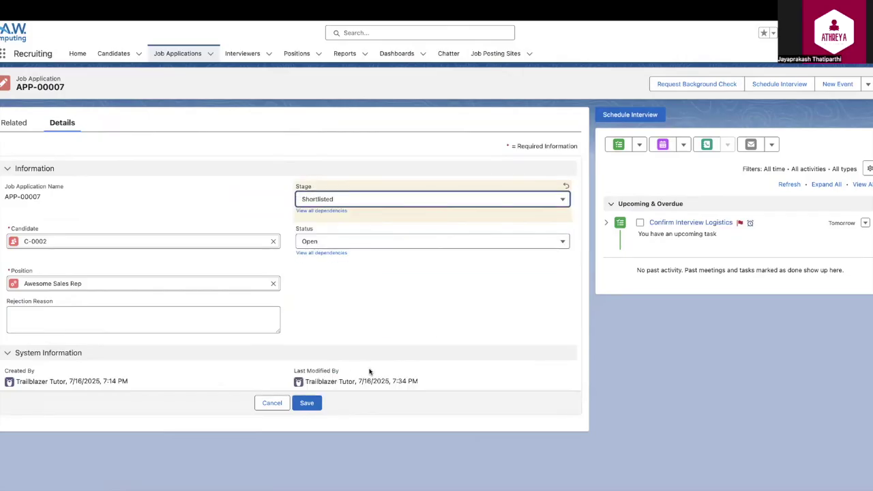
click(306, 403)
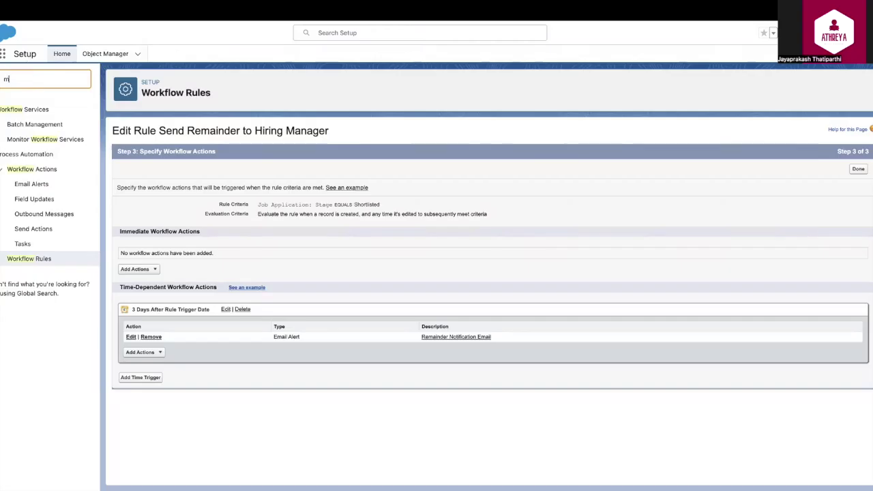
Step: Find the Time-Based Automations monitoring page in Setup and search its queue for entries whose Object contains "Job"
text(onitor)
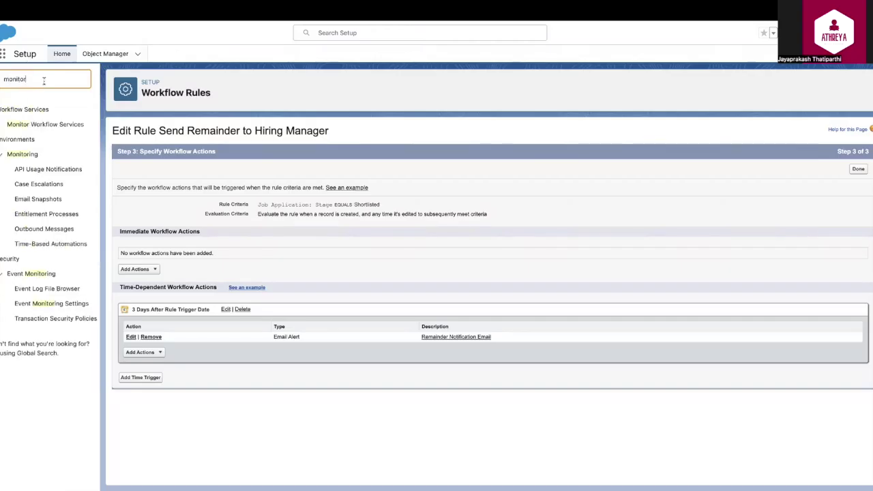
click(50, 244)
click(164, 176)
click(158, 195)
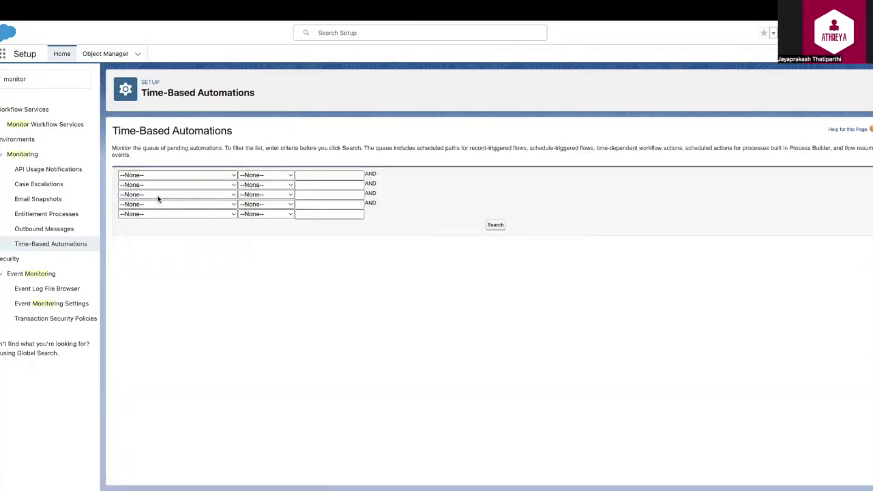
click(266, 176)
click(259, 249)
click(312, 175)
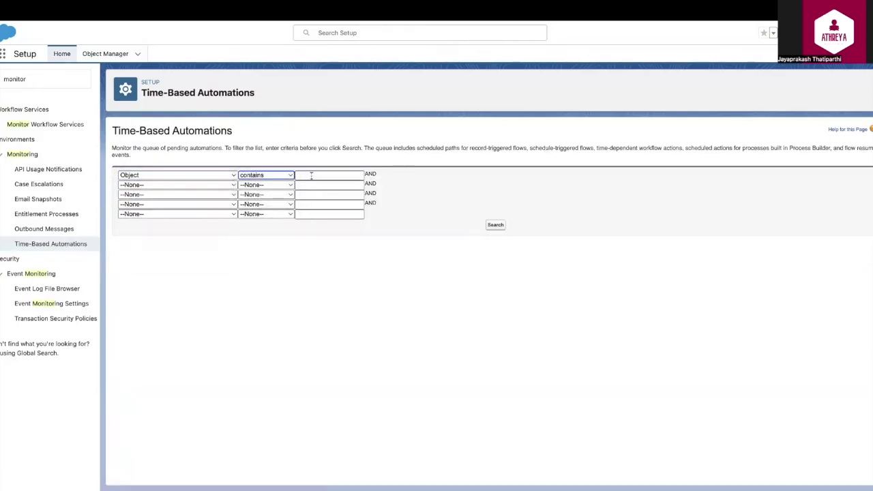
text(Job)
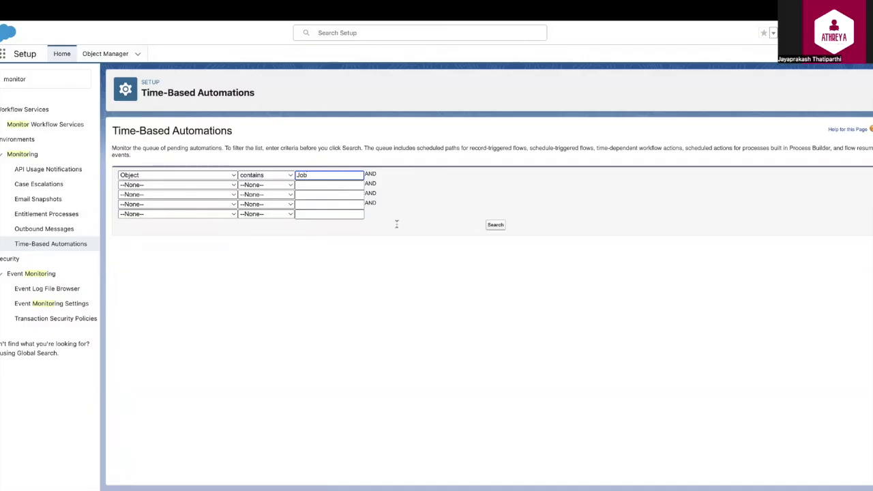
key(Return)
Step: Check the workflow rule name and the scheduled date and time of the pending Job Application automation
drag(294, 270, 378, 273)
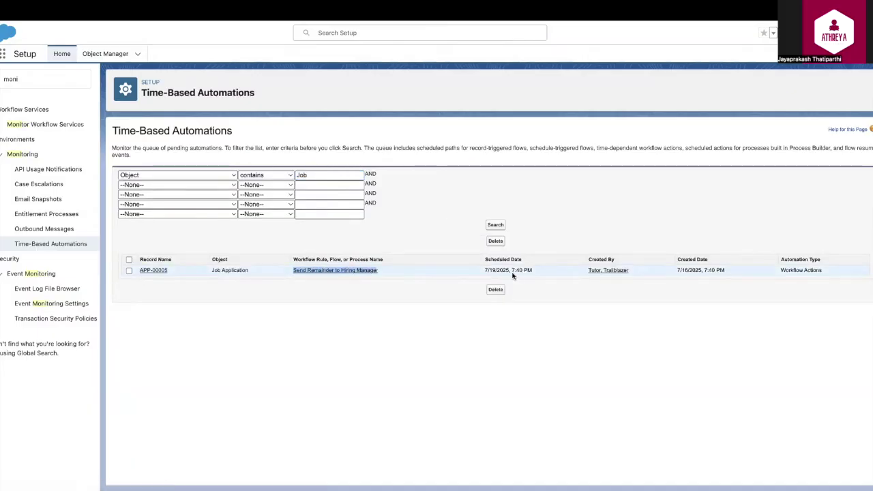
drag(512, 270, 537, 270)
drag(485, 270, 507, 278)
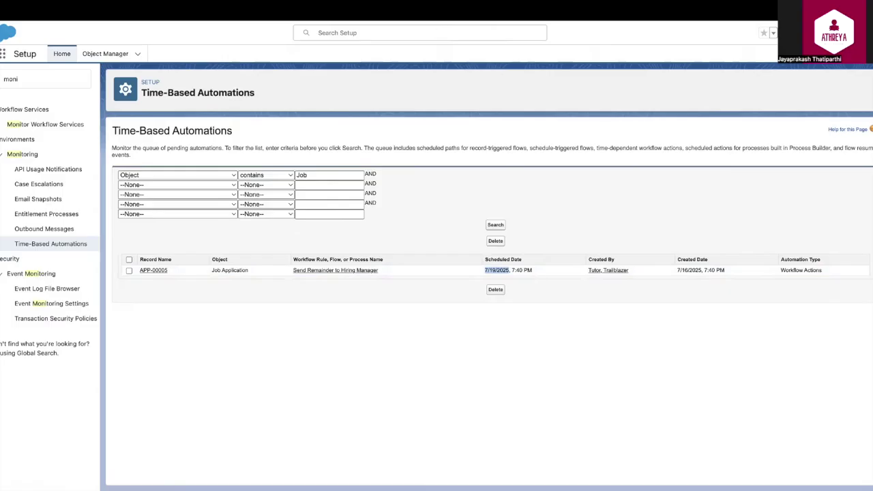
Step: Return to job application APP-00005, change its Stage to Interview Scheduled and save the record
click(300, 9)
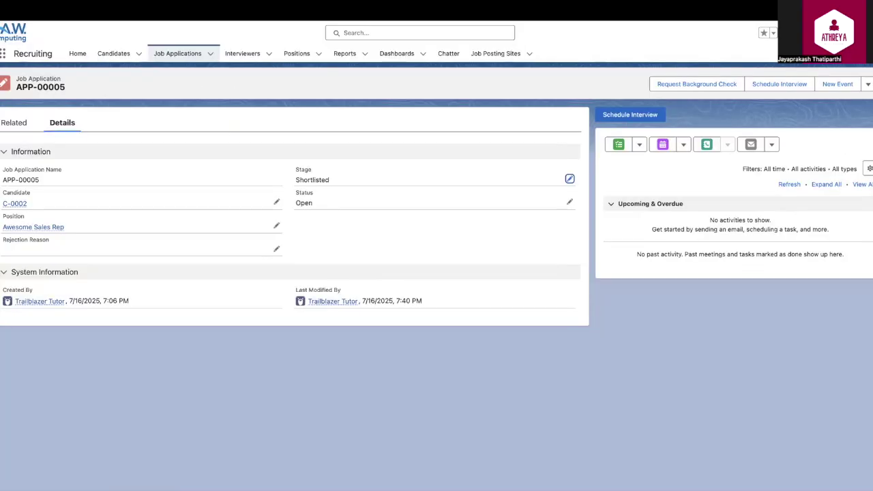
click(569, 179)
click(378, 199)
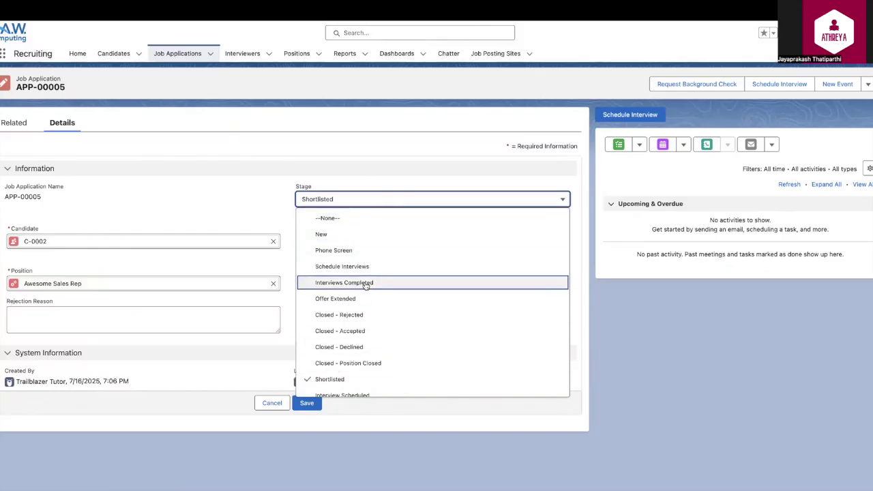
click(345, 387)
click(308, 403)
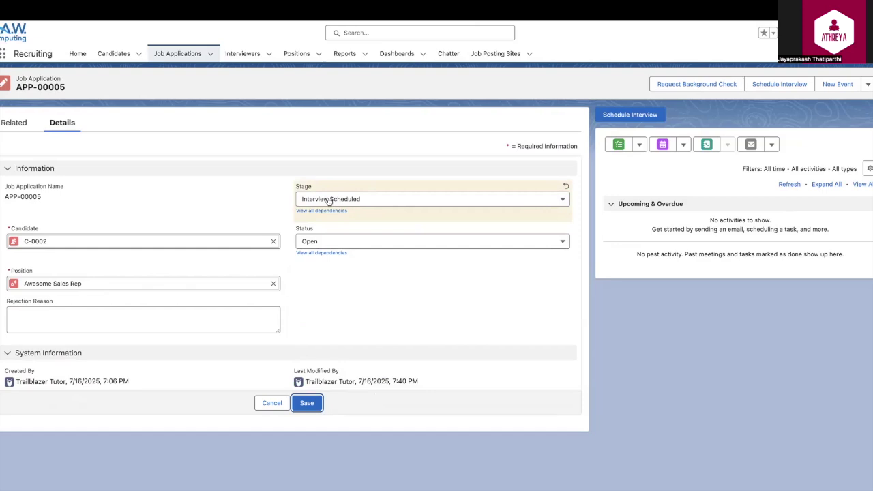
click(307, 403)
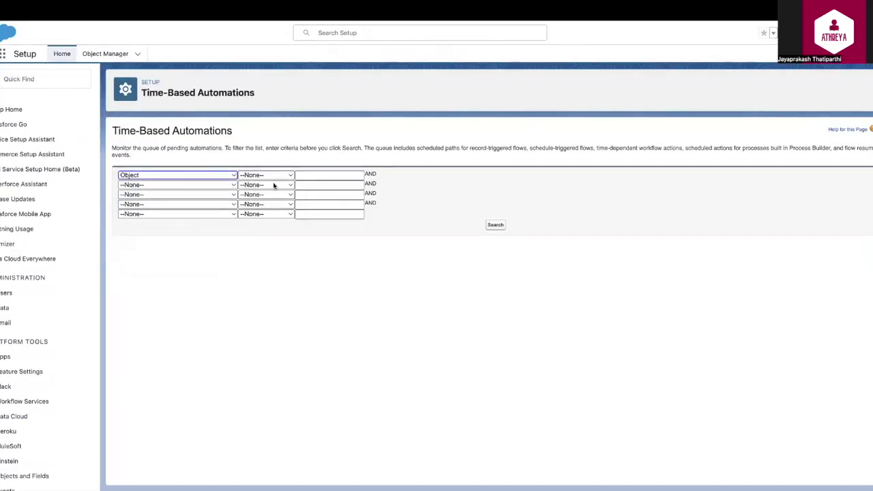
Step: Search the Time-Based Automations queue again with Object contains "Job" to check for pending actions after the stage change
click(272, 177)
click(270, 188)
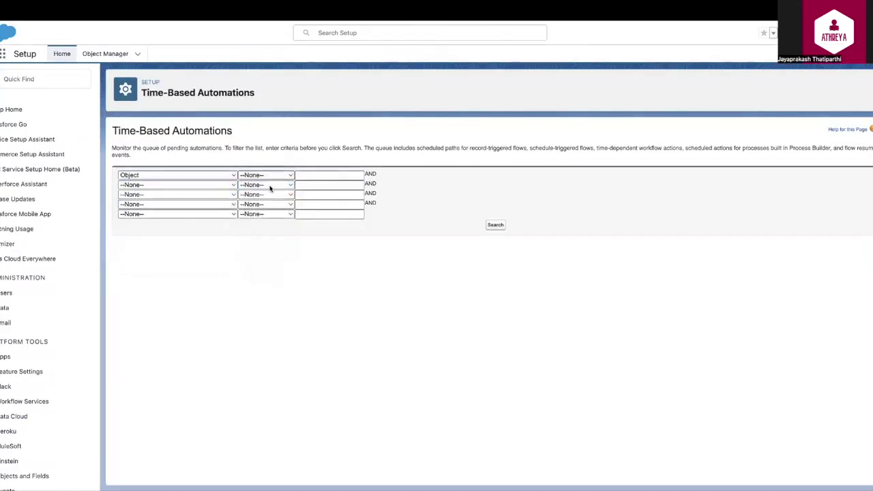
click(276, 177)
click(270, 236)
click(320, 177)
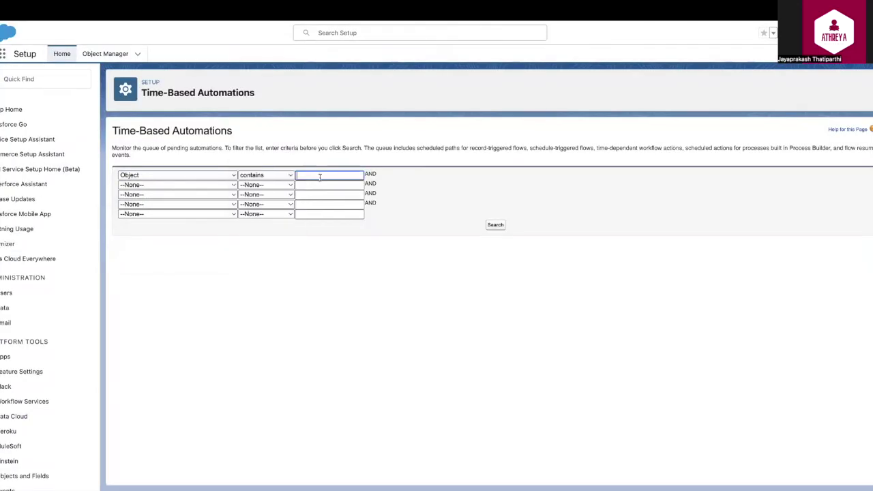
text(Job)
key(Return)
drag(123, 250, 496, 252)
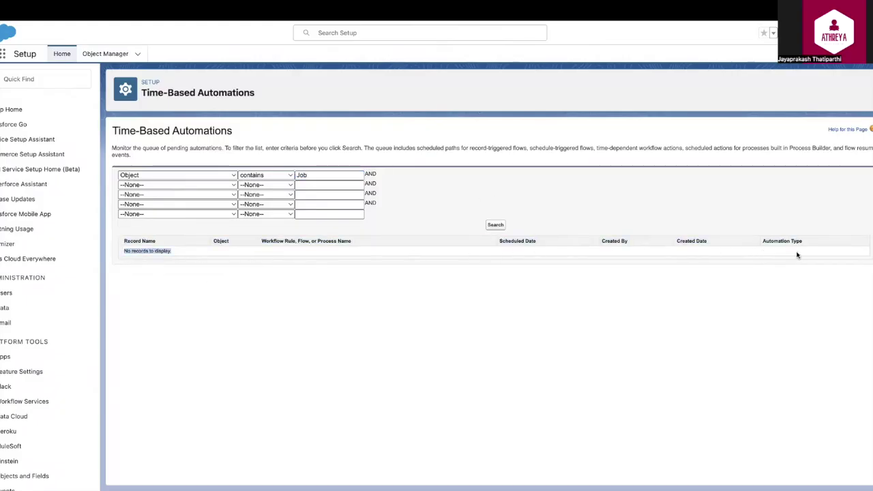